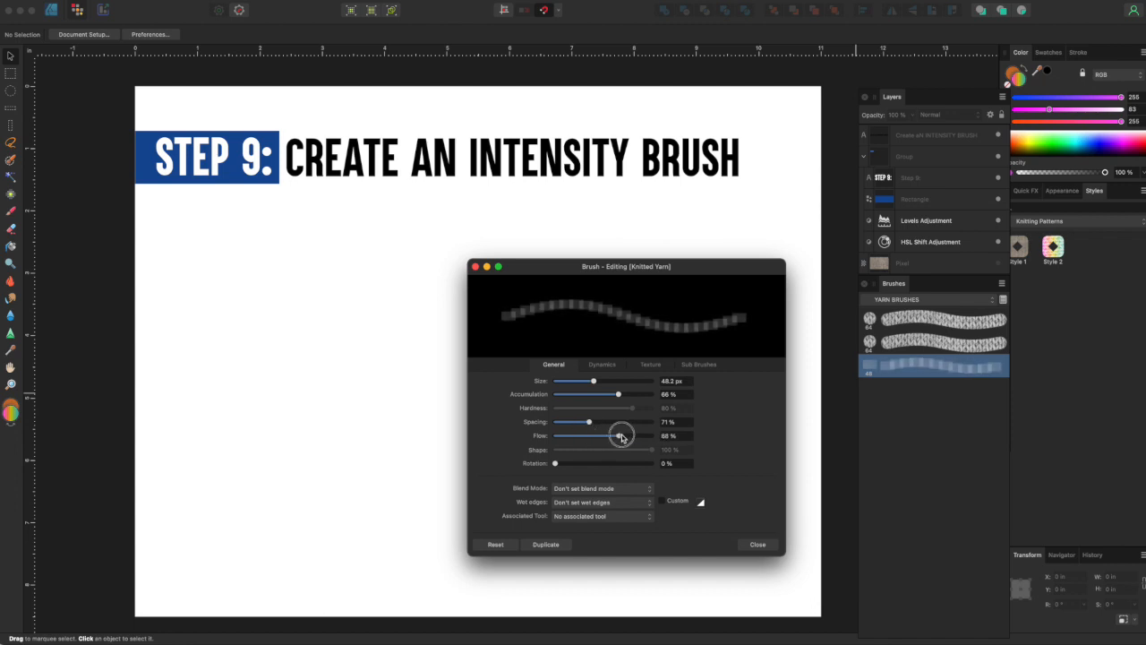
Set the intensity brush's rotation to 50% and add jitter to its size, accumulation, flow and rotation.
left_click_drag(556, 463, 653, 465)
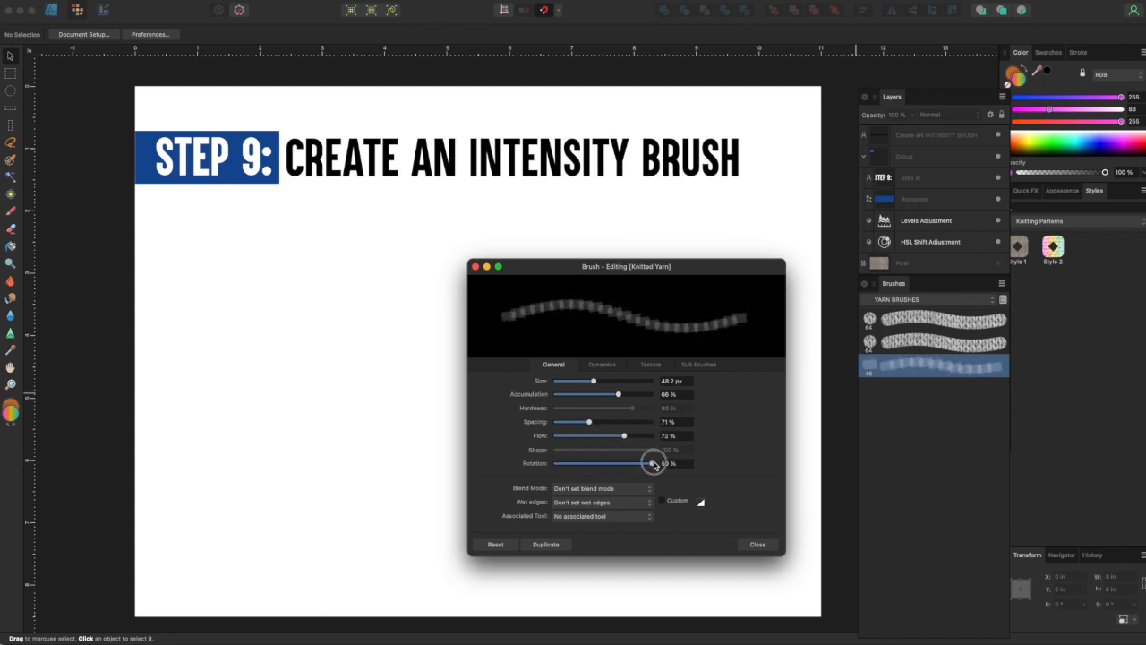
left_click(595, 365)
mouse_move(555, 380)
left_mouse_down()
mouse_move(598, 379)
mouse_move(593, 395)
left_mouse_up()
mouse_move(555, 408)
left_mouse_down()
mouse_move(592, 409)
mouse_move(573, 425)
mouse_move(652, 424)
left_mouse_up()
mouse_move(555, 435)
left_mouse_down()
mouse_move(573, 436)
mouse_move(573, 449)
left_mouse_up()
mouse_move(555, 505)
left_mouse_down()
mouse_move(582, 505)
mouse_move(587, 493)
mouse_move(565, 495)
left_mouse_up()
Reduce the intensity brush's spacing to 21% and finish editing the brush.
left_click(555, 365)
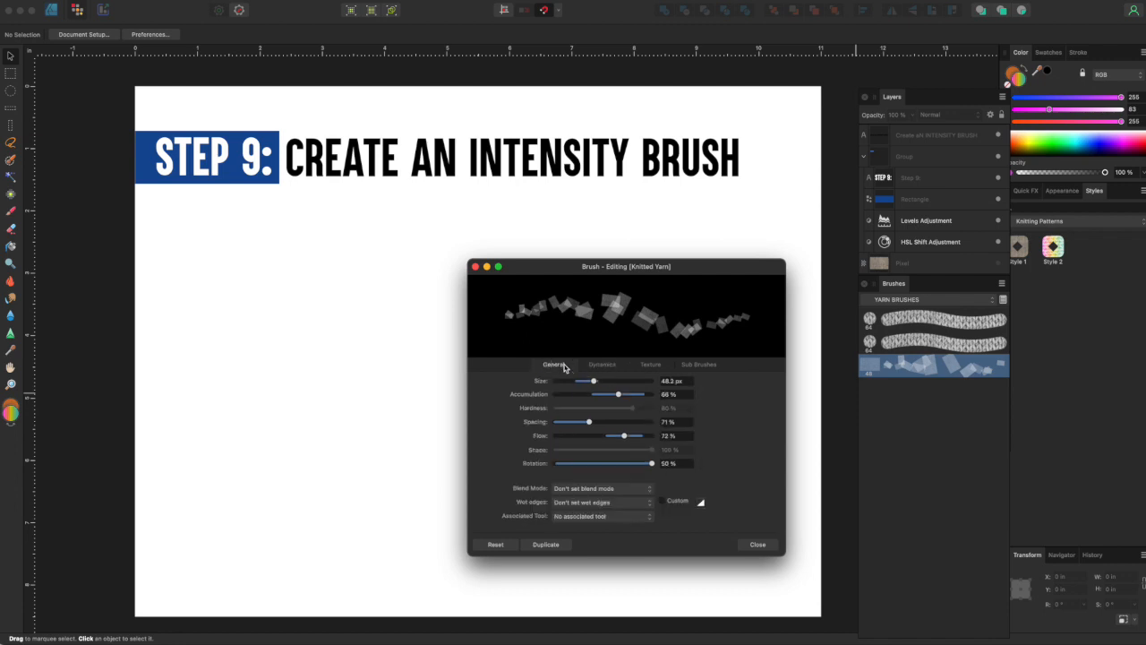
mouse_move(588, 421)
left_mouse_down()
mouse_move(604, 415)
mouse_move(564, 422)
left_mouse_up()
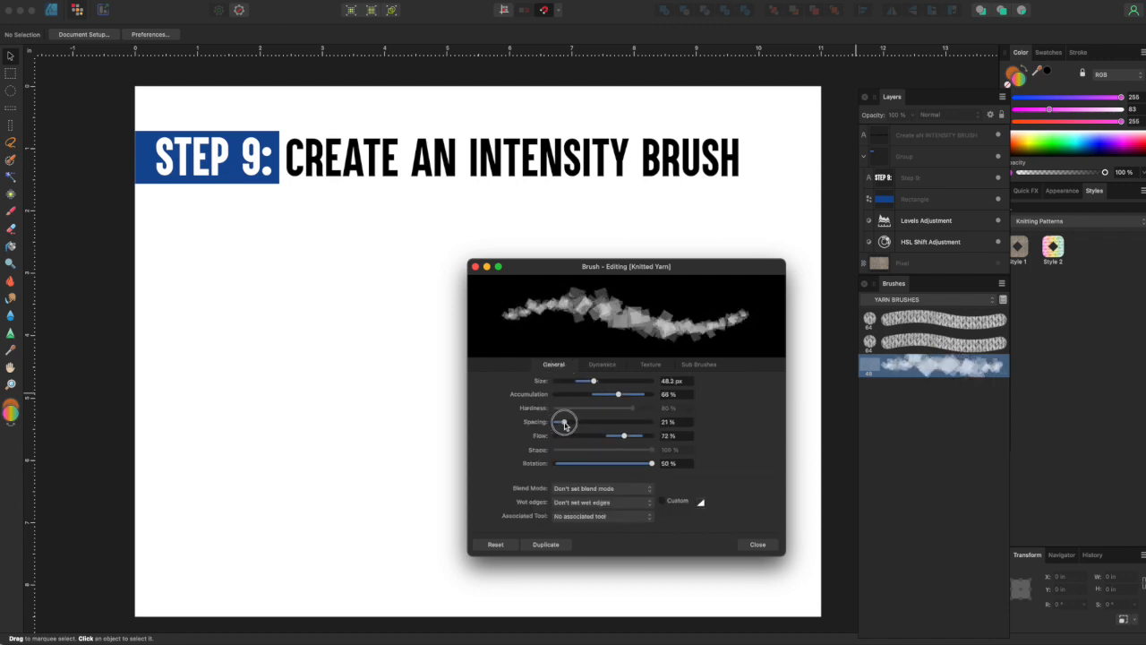
left_click(758, 544)
Paint two test strokes on the canvas with the edited intensity brush.
key("b")
mouse_move(519, 363)
left_mouse_down()
mouse_move(519, 392)
mouse_move(317, 351)
mouse_move(339, 373)
left_mouse_up()
mouse_move(455, 298)
left_mouse_down()
mouse_move(585, 307)
mouse_move(544, 443)
mouse_move(558, 456)
left_mouse_up()
Enlarge the brush and paint further test strokes, swapping the active colour before the last one.
key("bracketright")
key("bracketright")
key("bracketright")
key("bracketright")
key("bracketright")
key("bracketright")
key("bracketright")
key("bracketright")
key("bracketright")
mouse_move(618, 358)
left_mouse_down()
mouse_move(568, 367)
mouse_move(615, 413)
left_mouse_up()
left_click(1013, 73)
mouse_move(695, 276)
left_mouse_down()
mouse_move(228, 349)
mouse_move(448, 546)
mouse_move(322, 305)
mouse_move(451, 466)
mouse_move(501, 484)
mouse_move(454, 483)
left_mouse_up()
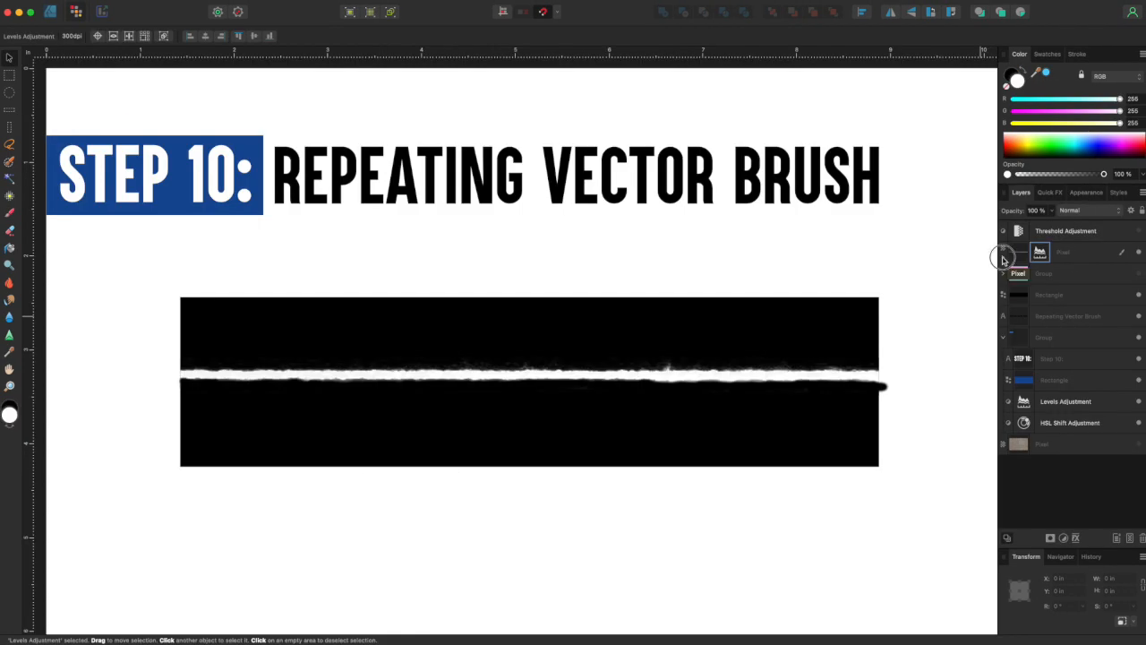
Lower the black and white levels of the Levels Adjustment nested in the yarn line's pixel layer.
left_click(1003, 257)
left_click(883, 376)
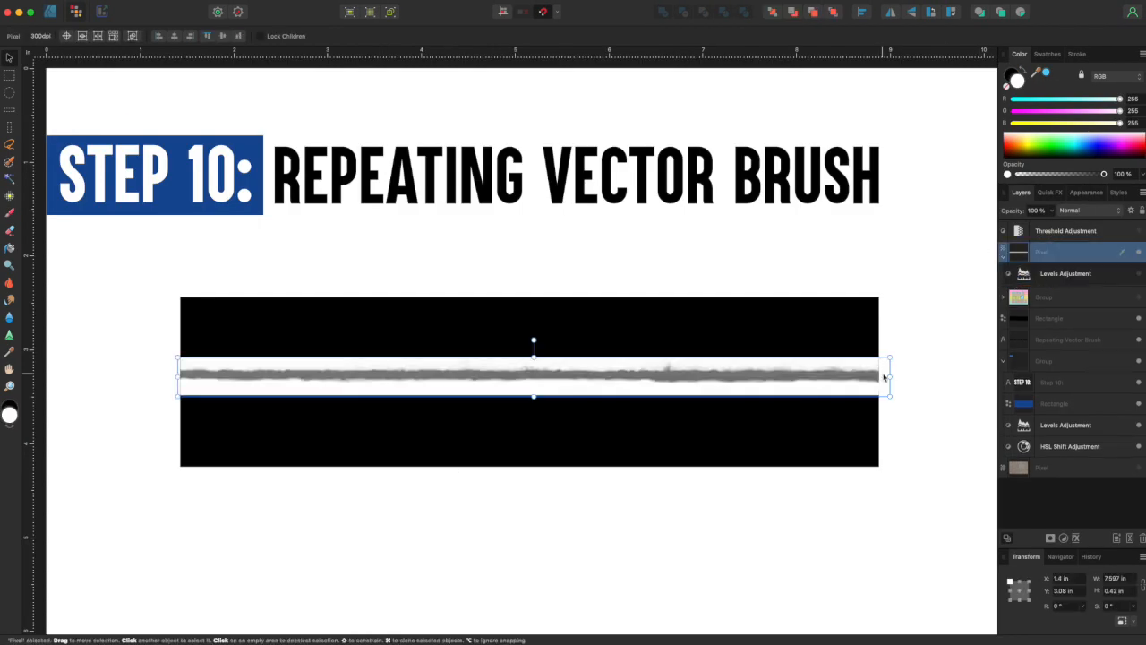
double_click(1100, 275)
left_click_drag(885, 463, 911, 449)
left_click_drag(1054, 568, 1046, 568)
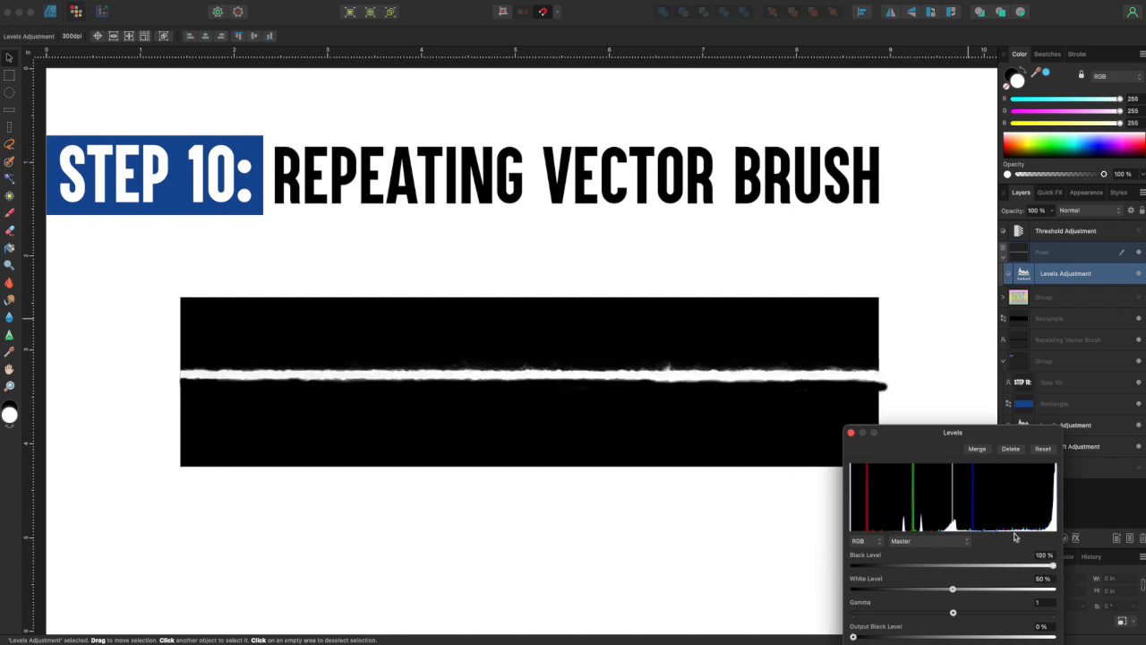
left_click_drag(916, 563, 940, 498)
left_click_drag(977, 524, 956, 523)
left_click(875, 367)
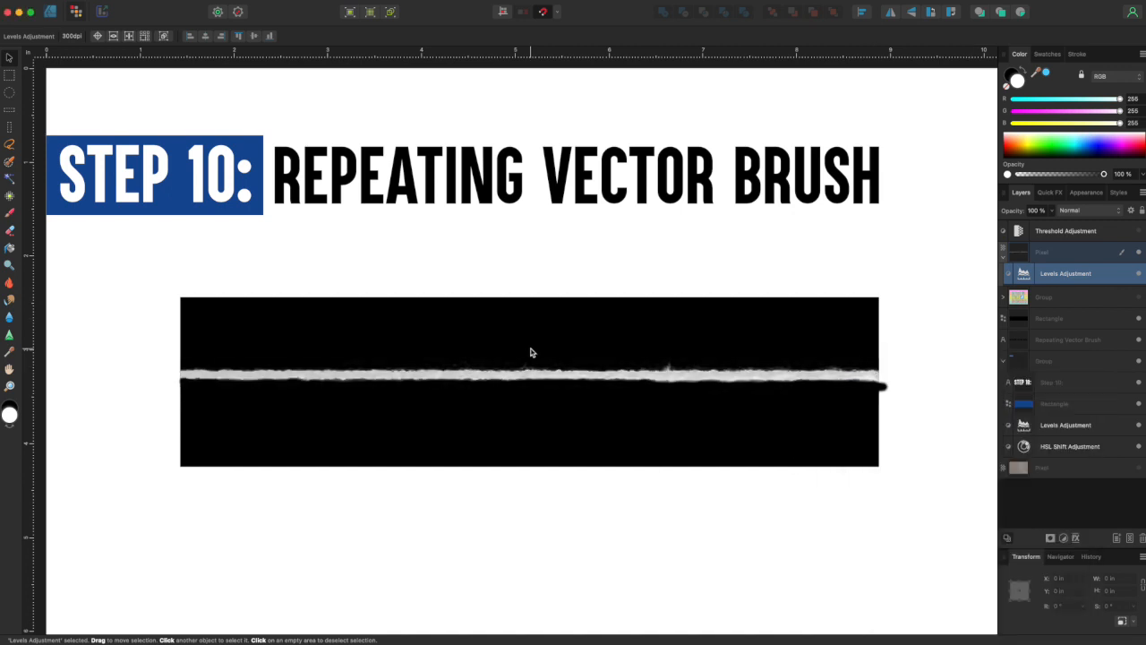
Create an export slice around the yarn line and trim it closely to about 2213 × 79 px.
left_click(102, 12)
mouse_move(181, 298)
left_mouse_down()
mouse_move(875, 460)
mouse_move(879, 397)
left_mouse_up()
left_click_drag(573, 298, 573, 361)
left_click_drag(601, 397, 601, 385)
left_click_drag(180, 373, 184, 374)
scroll(184, 374, "left", 1)
left_click_drag(879, 372, 877, 371)
Name the new slice YarnString and export the slices as PNG.
left_click(1054, 337)
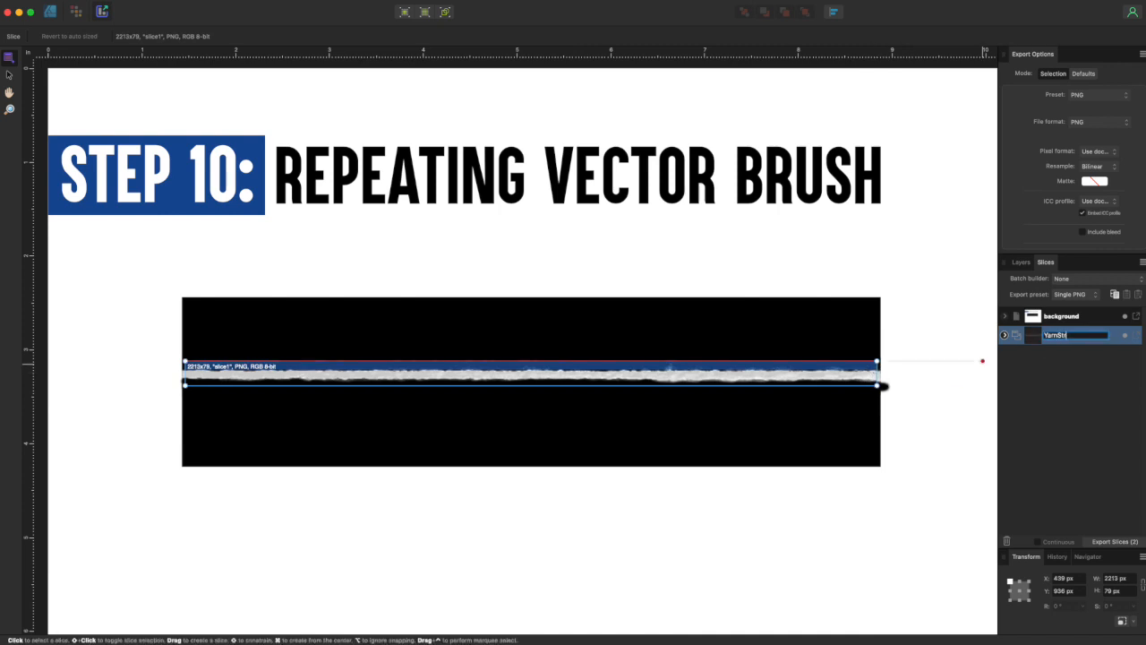
left_click(1114, 542)
left_click(735, 335)
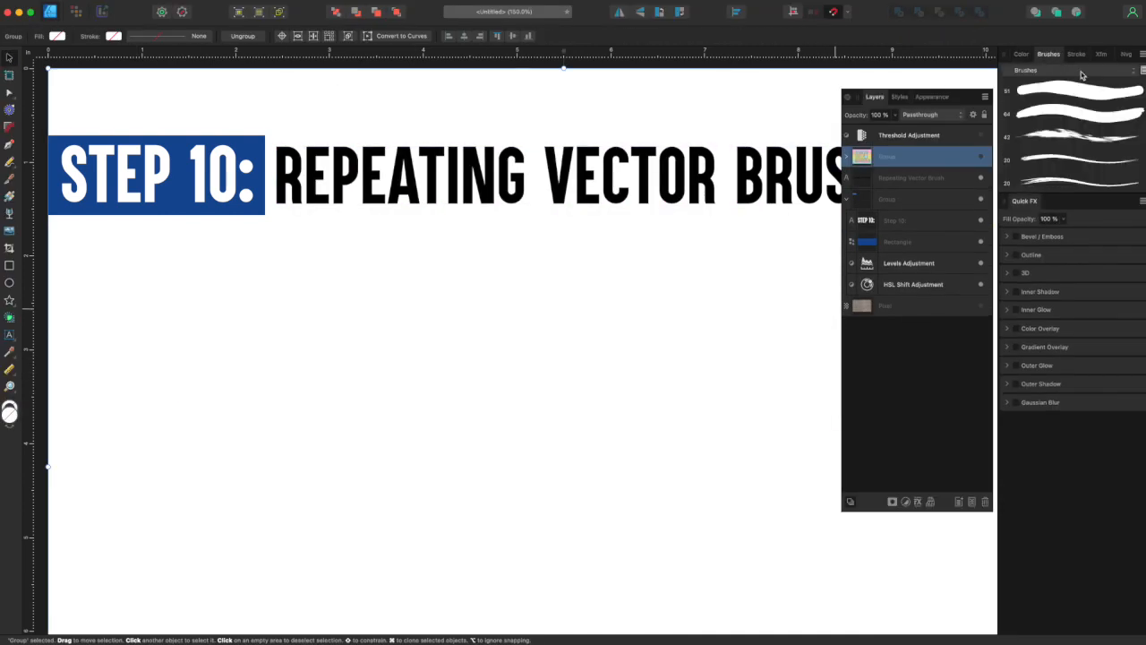
Create a new vector brush category named Yarn Brush.
left_click(1082, 73)
left_click(538, 220)
left_click_drag(1044, 55, 765, 238)
left_click(828, 218)
left_click(838, 232)
type("Yarn Brush")
key("Return")
Add a new image brush to the Yarn Brush category from the exported YarnString image.
left_click(825, 218)
left_click(851, 378)
scroll(850, 377, "down", 5)
double_click(665, 408)
Draw a wavy curve with the YarnString vector brush, give it a magenta stroke and move it beneath the heading.
key("b")
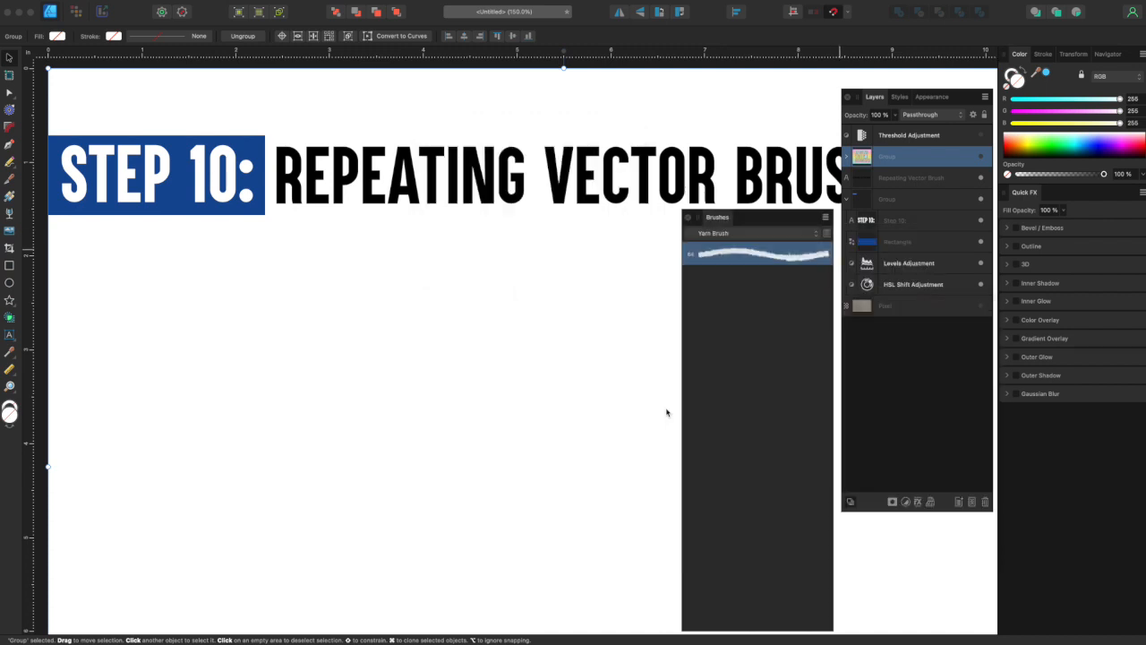
left_click_drag(184, 292, 364, 346)
key("v")
left_click(1108, 143)
key("shift+x")
left_click_drag(295, 344, 387, 323)
Set the YarnString brush's body to Repeat and draw another freehand curve with it.
double_click(727, 255)
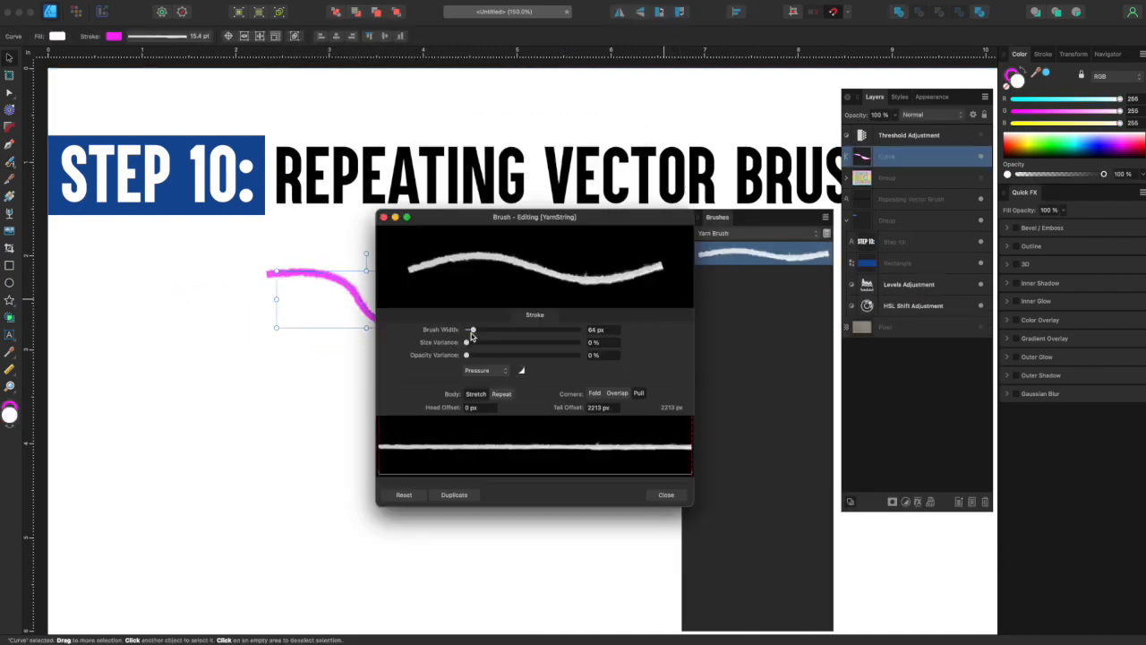
left_click(502, 393)
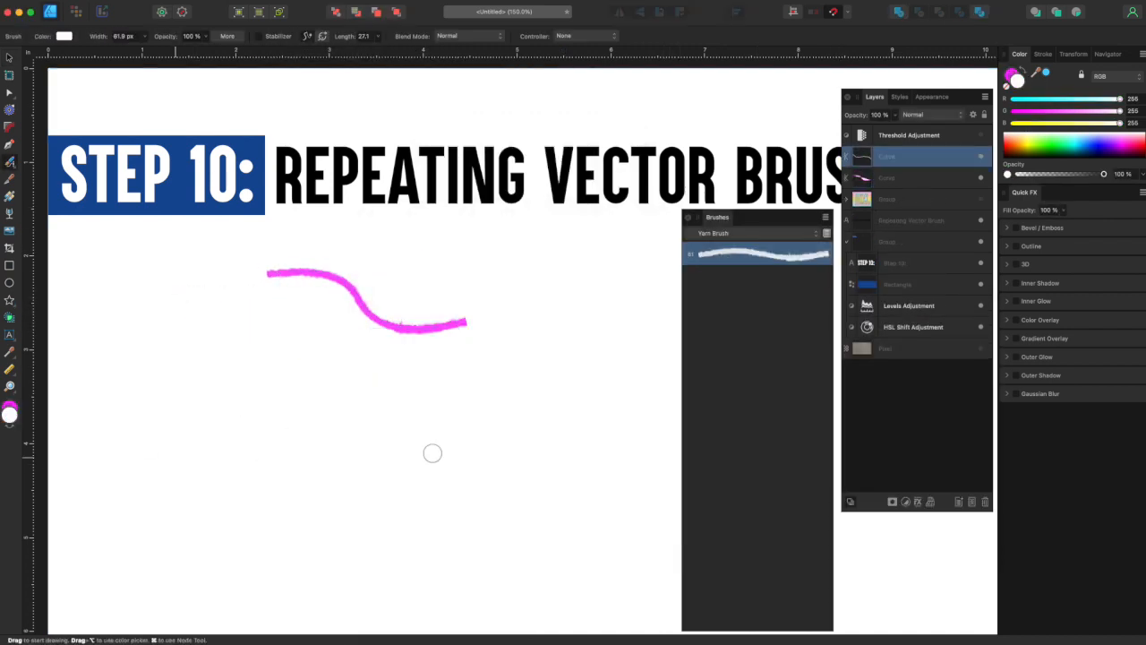
left_click_drag(431, 408, 597, 358)
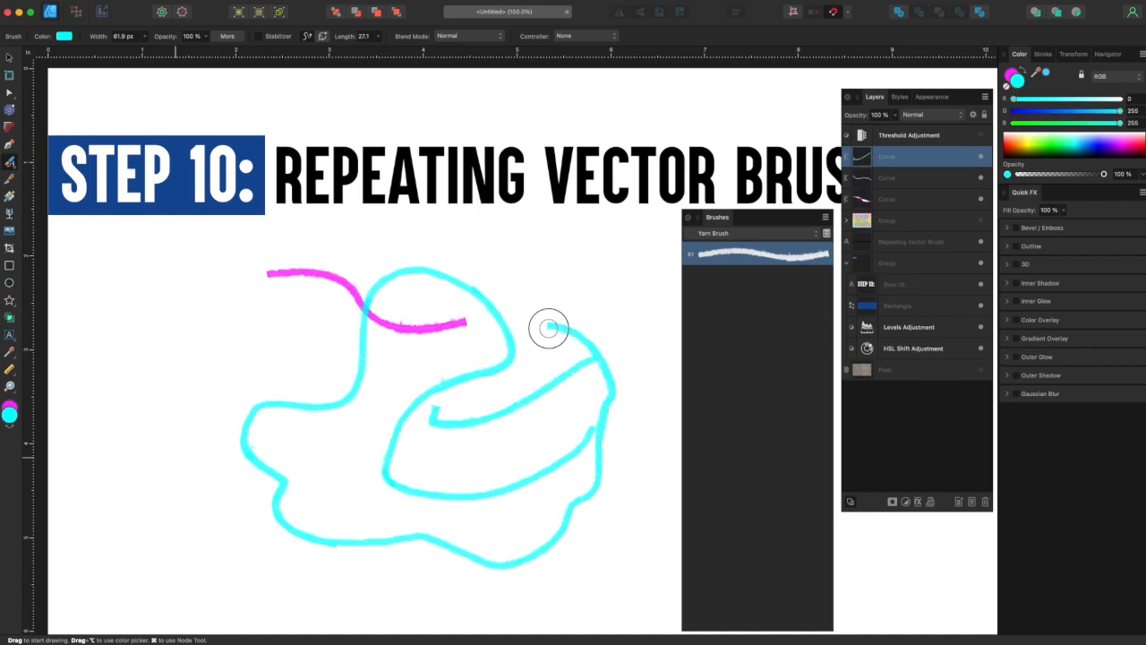
Set the YarnString brush's head offset to 508 px and tail offset to 1277 px.
key("v")
scroll(438, 291, "up", 5)
double_click(763, 254)
left_click(435, 437)
mouse_move(641, 440)
left_mouse_down()
mouse_move(630, 428)
mouse_move(560, 428)
left_mouse_up()
left_click_drag(431, 430, 451, 430)
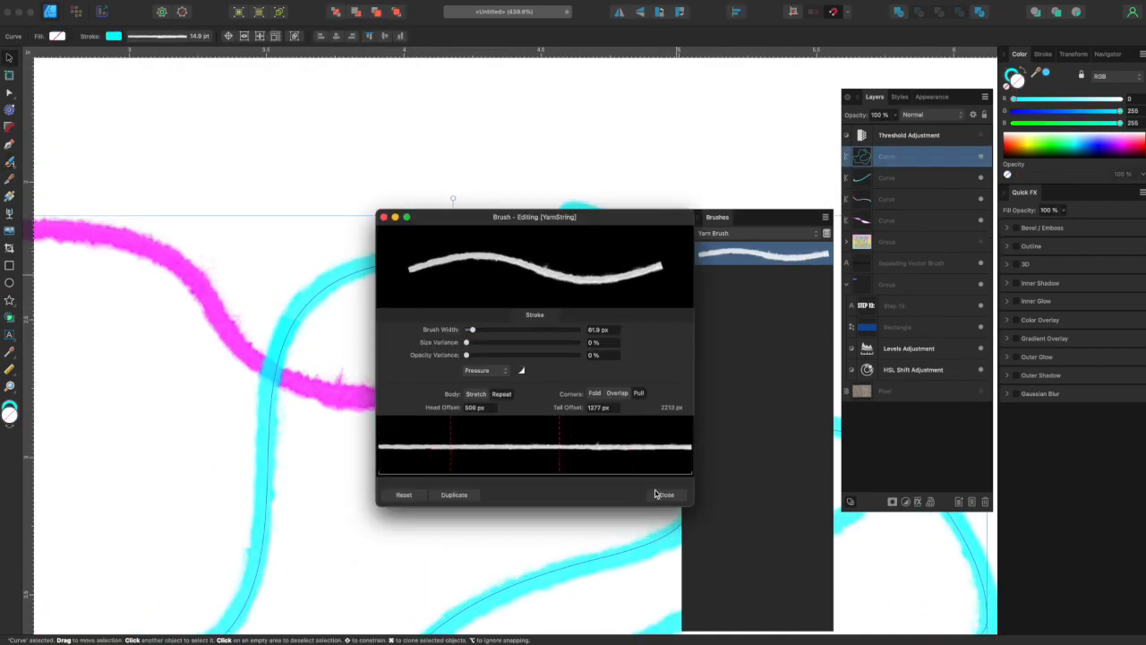
left_click(664, 495)
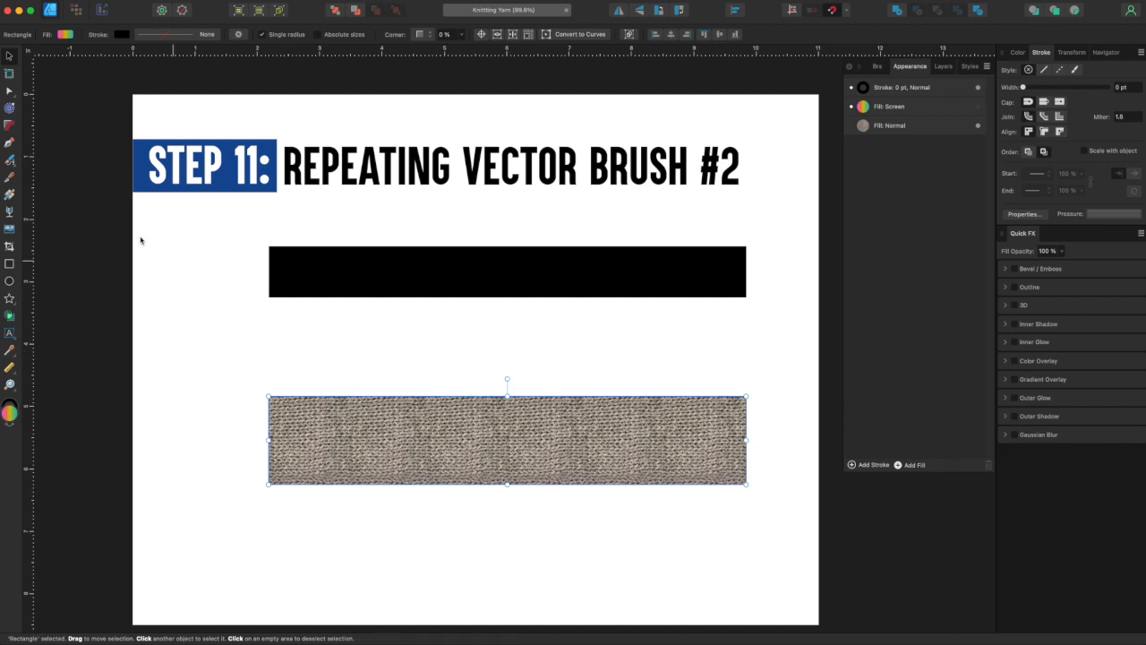
Enlarge the knit bitmap fill of the lower rectangle with the Fill tool.
left_click(8, 195)
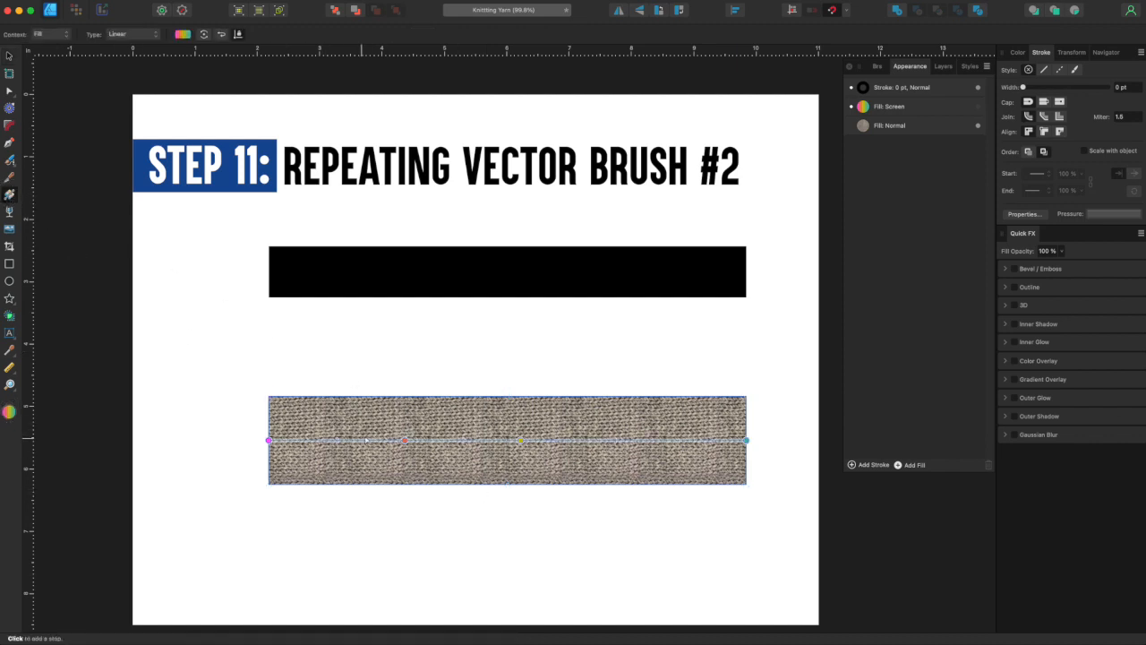
left_click(891, 126)
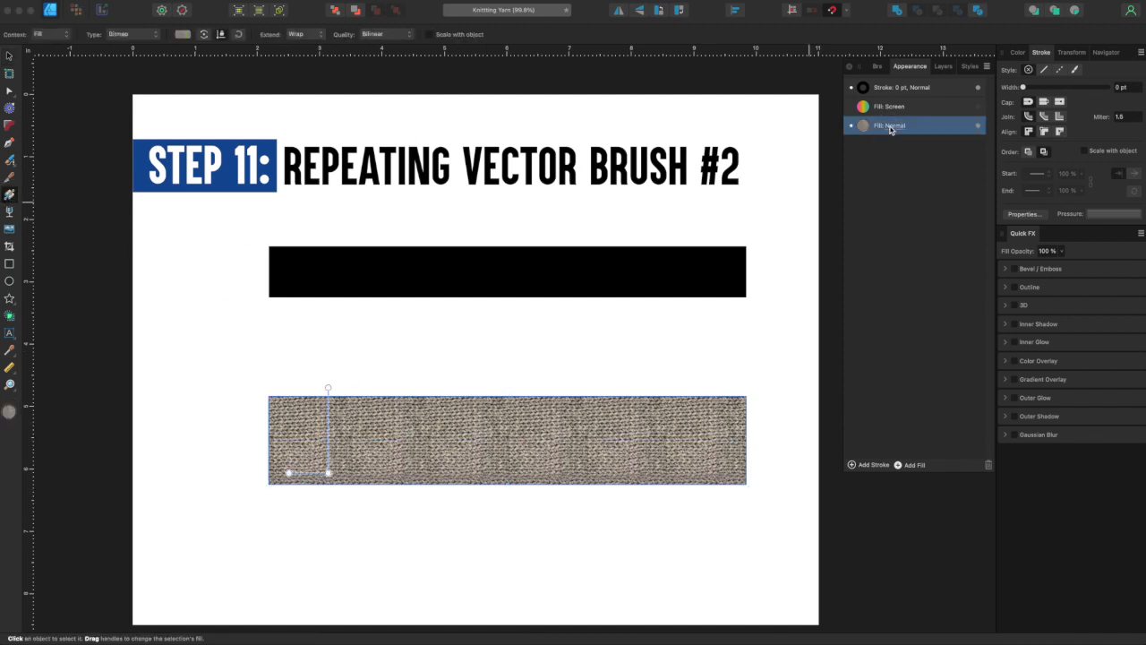
left_click_drag(330, 386, 338, 255)
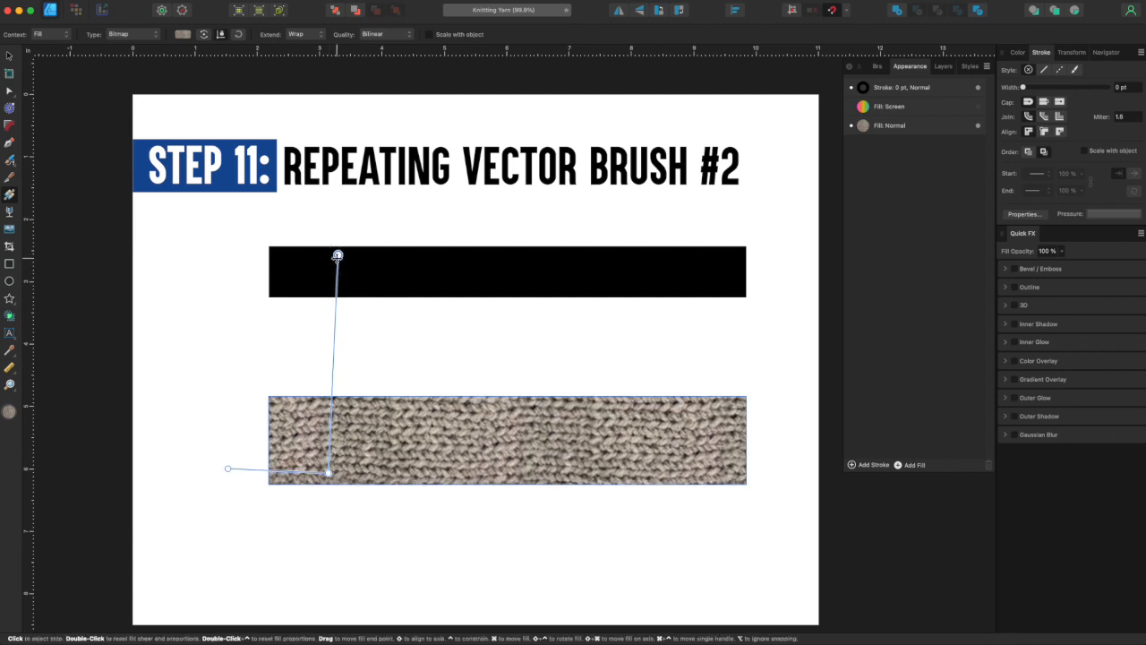
left_click(10, 57)
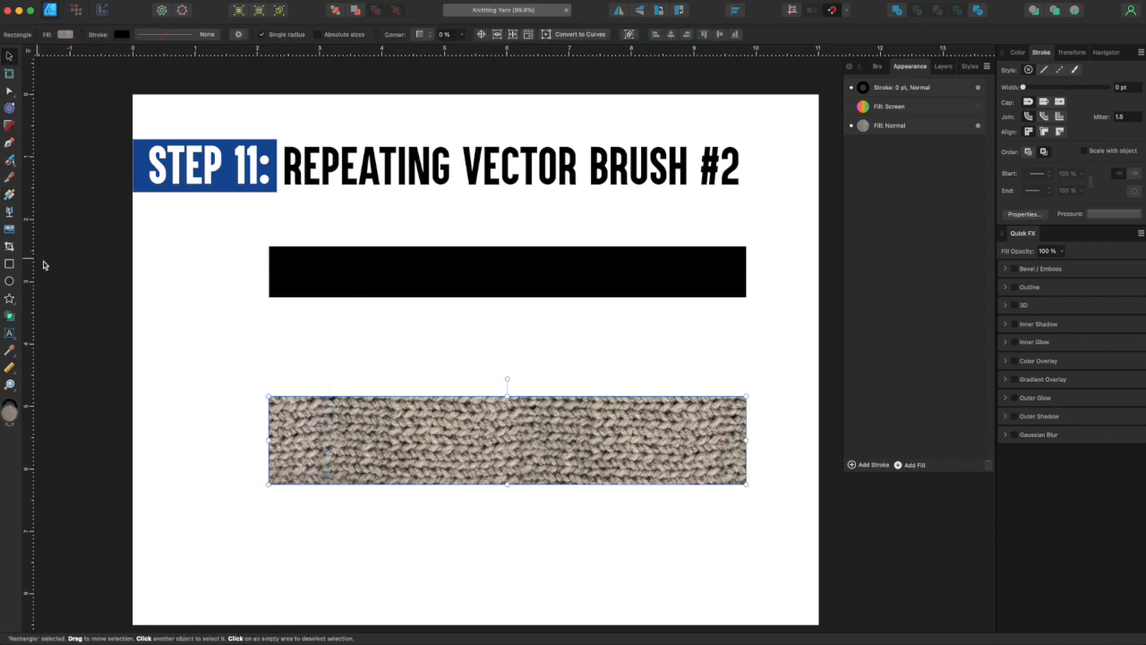
Trace one knit stitch in the enlarged texture with a three-point chevron path using the Pen tool.
key("p")
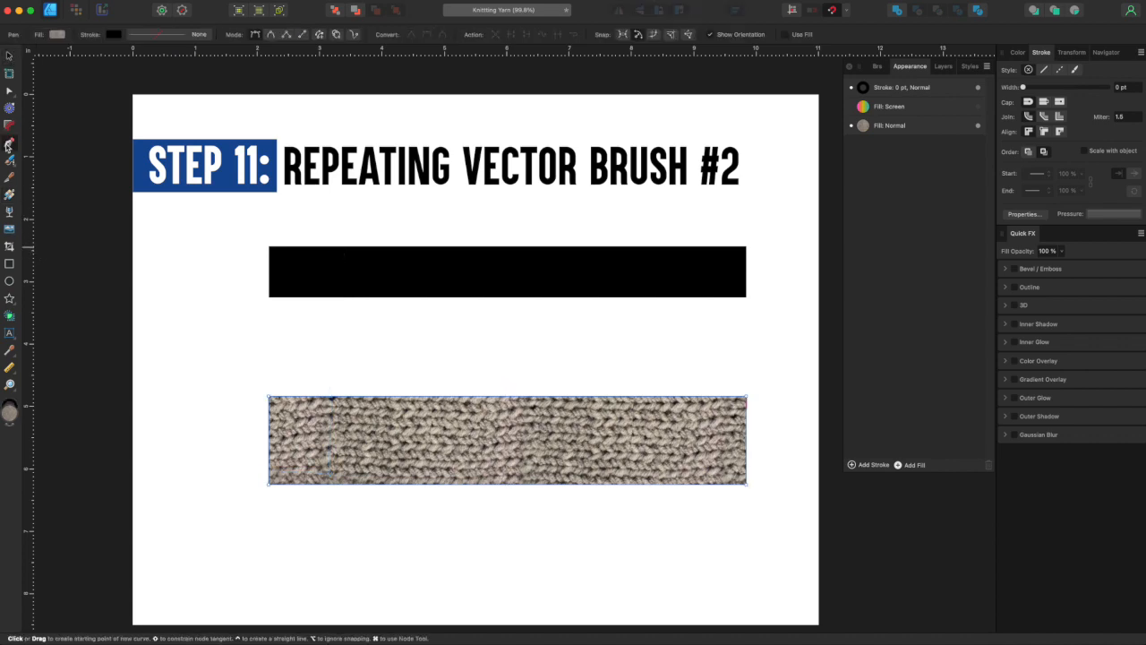
key("z")
left_click_drag(472, 435, 618, 476)
left_click_drag(502, 464, 591, 486)
left_click_drag(510, 459, 579, 466)
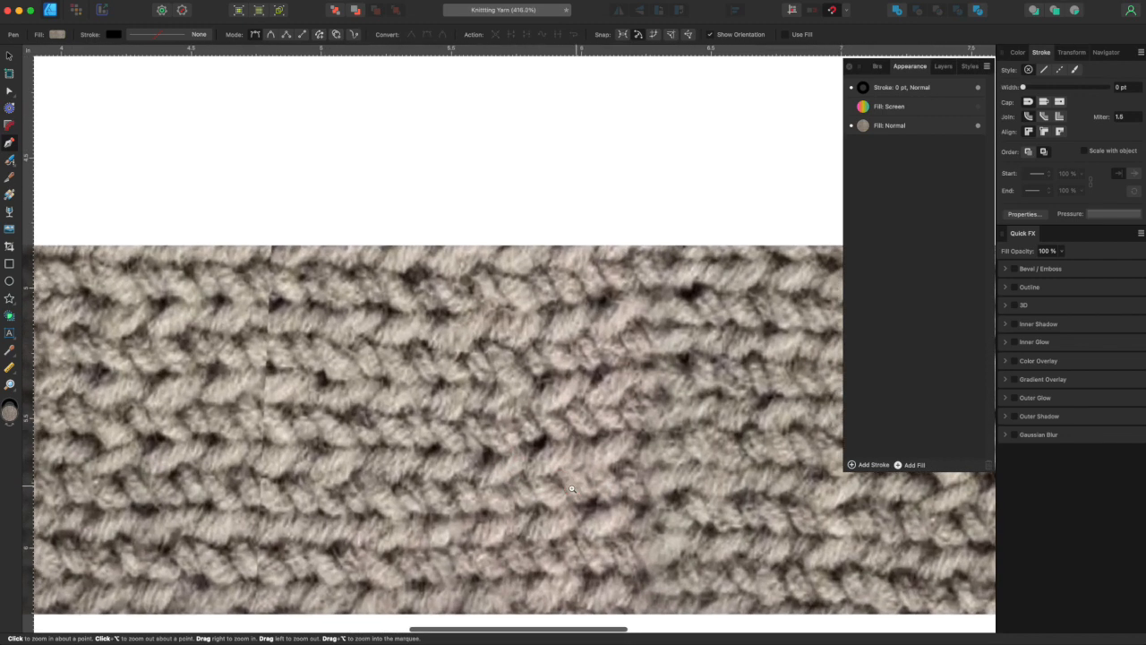
left_click(387, 355)
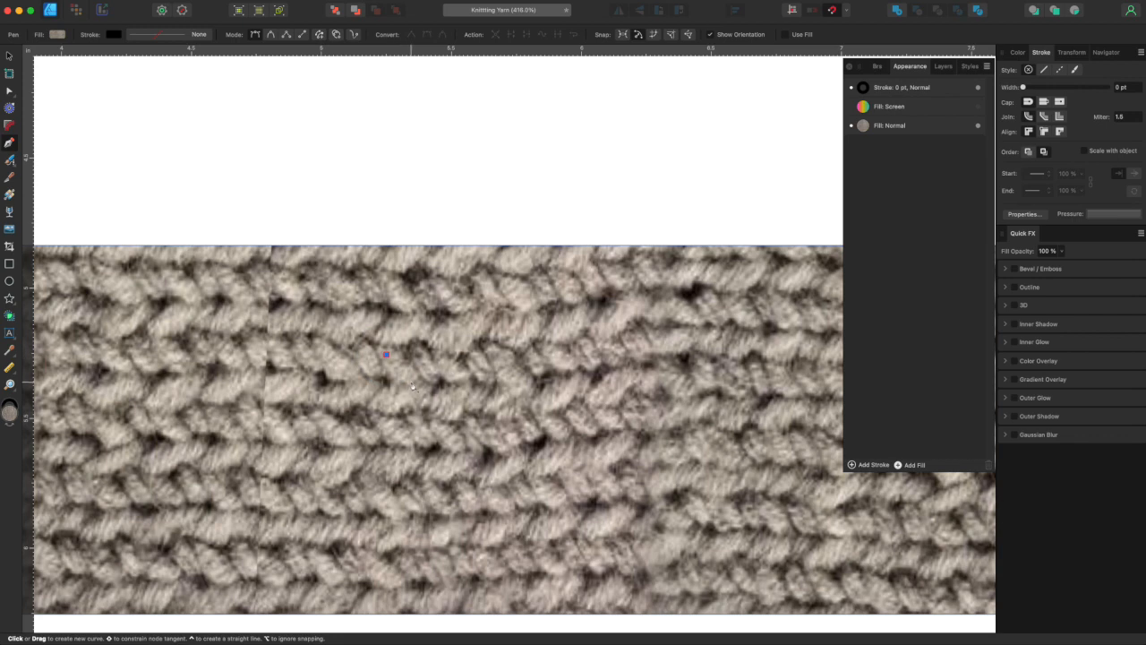
left_click(412, 383)
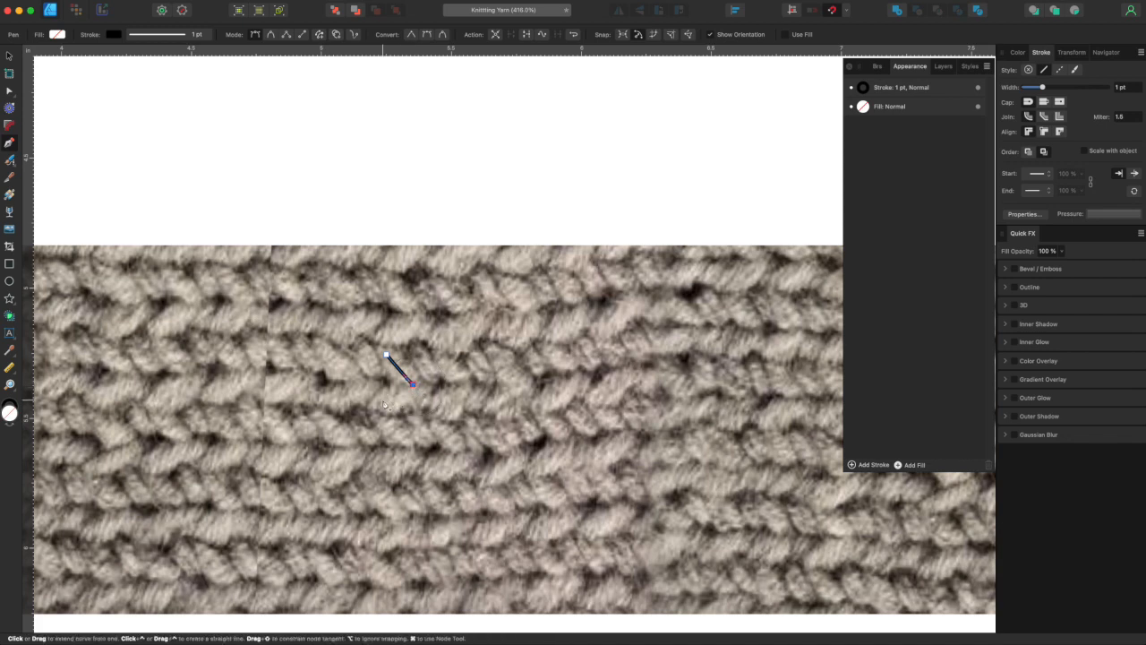
left_click_drag(379, 404, 373, 404)
Set the chevron's stroke width to 5 pt and end the path after its third point.
left_click_drag(1044, 88, 1052, 91)
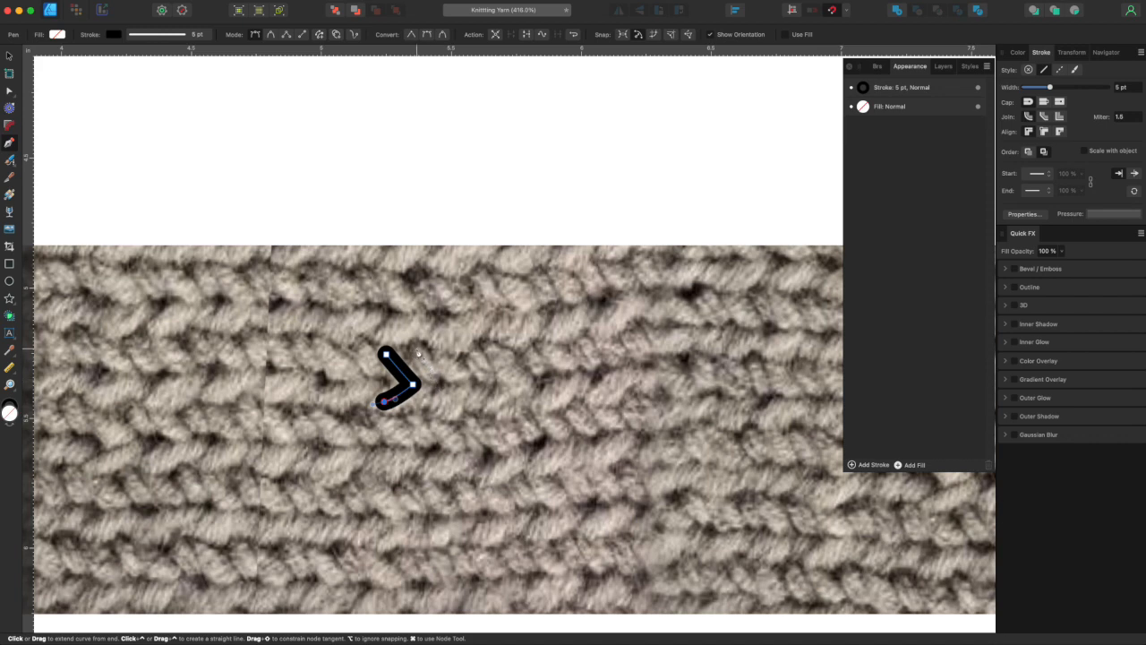
left_click(418, 352)
key("ctrl+z")
key("Escape")
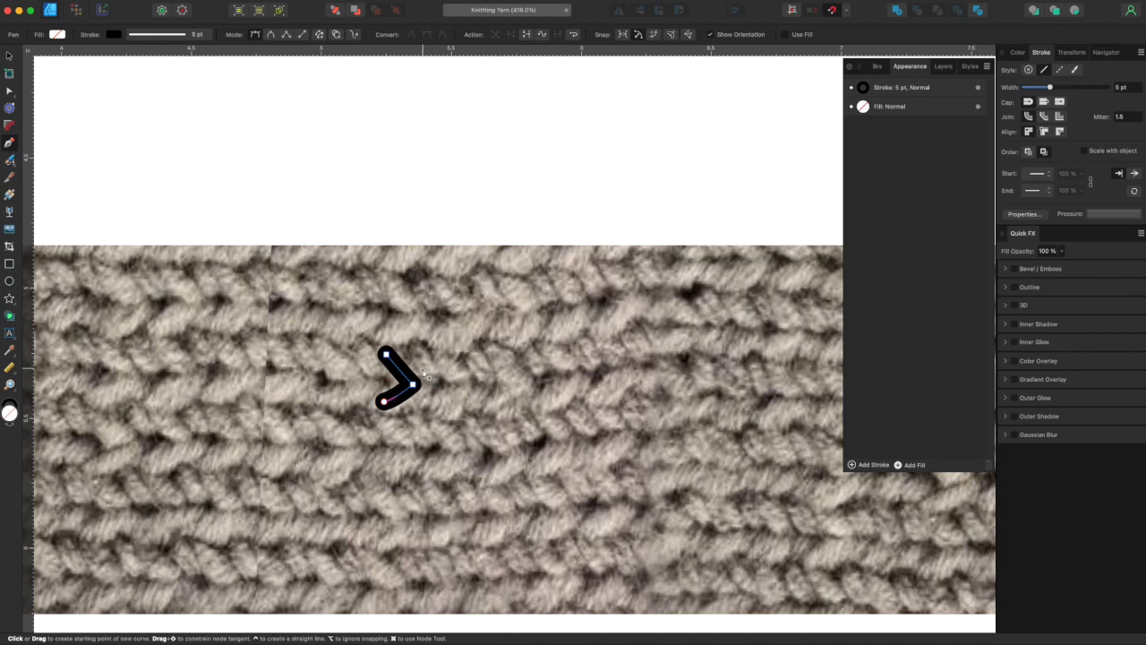
Draw a second chevron beside the first along the same stitch row and adjust its nodes to match.
left_click(419, 355)
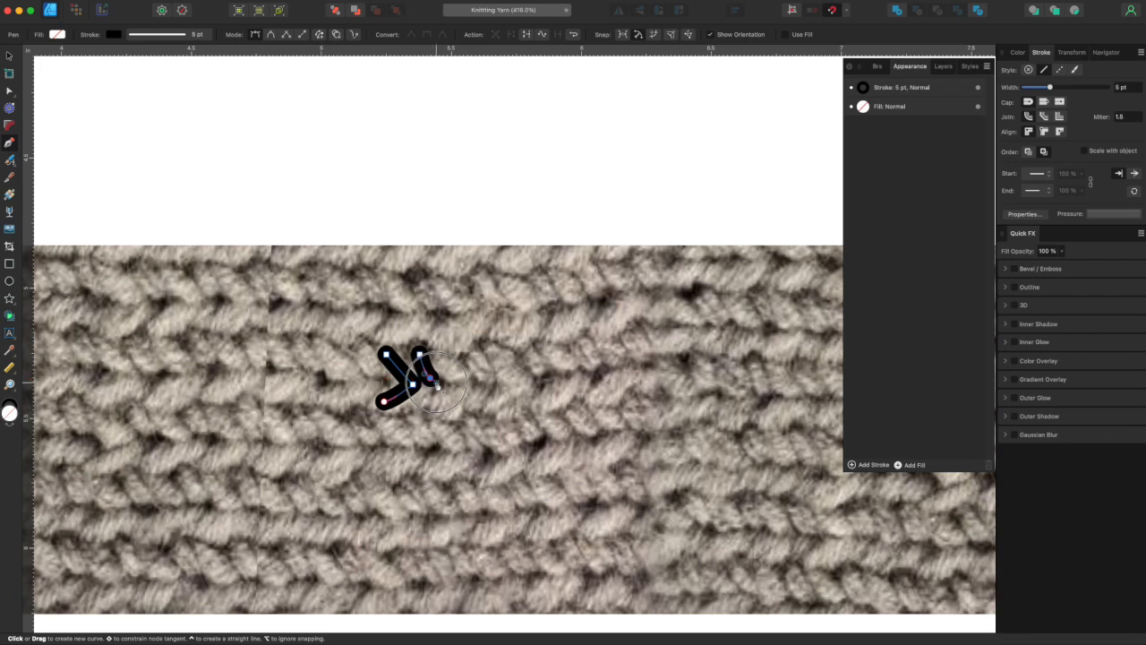
left_click(431, 380)
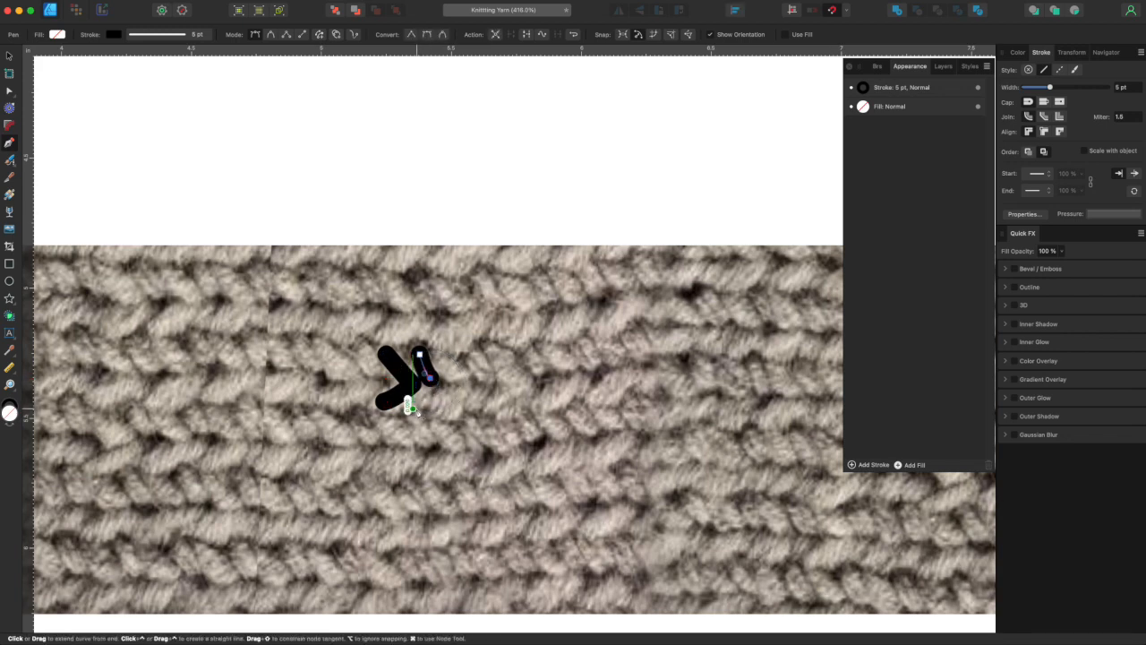
left_click(409, 408)
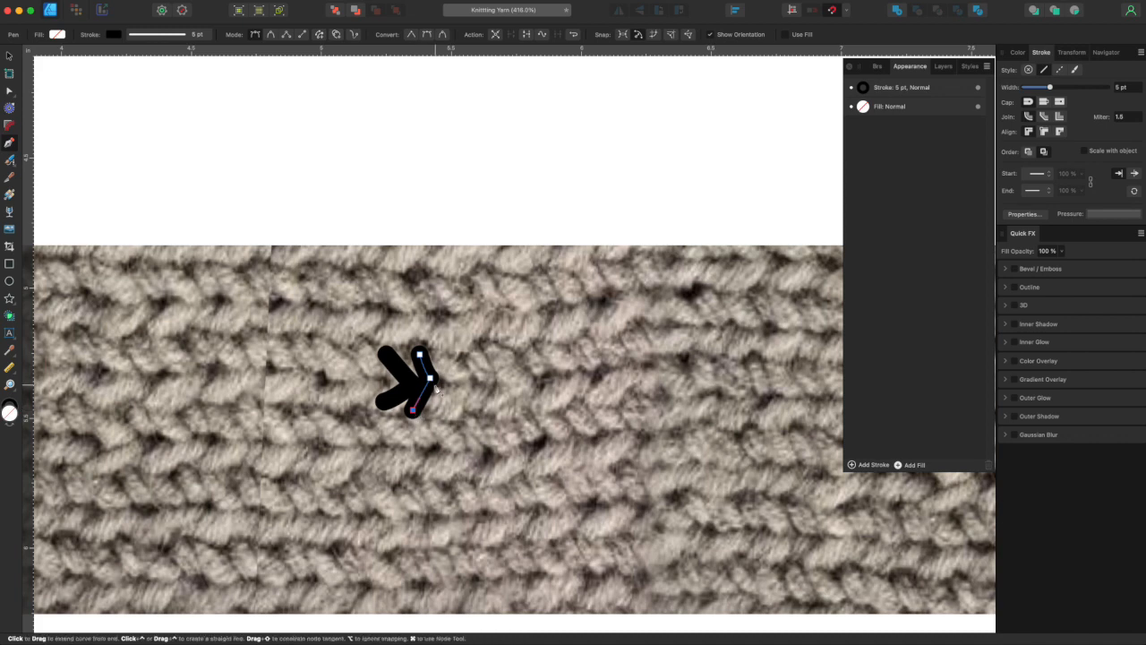
key("a")
left_click_drag(430, 378, 413, 409)
mouse_move(419, 356)
left_mouse_down()
mouse_move(397, 359)
mouse_move(418, 354)
left_mouse_up()
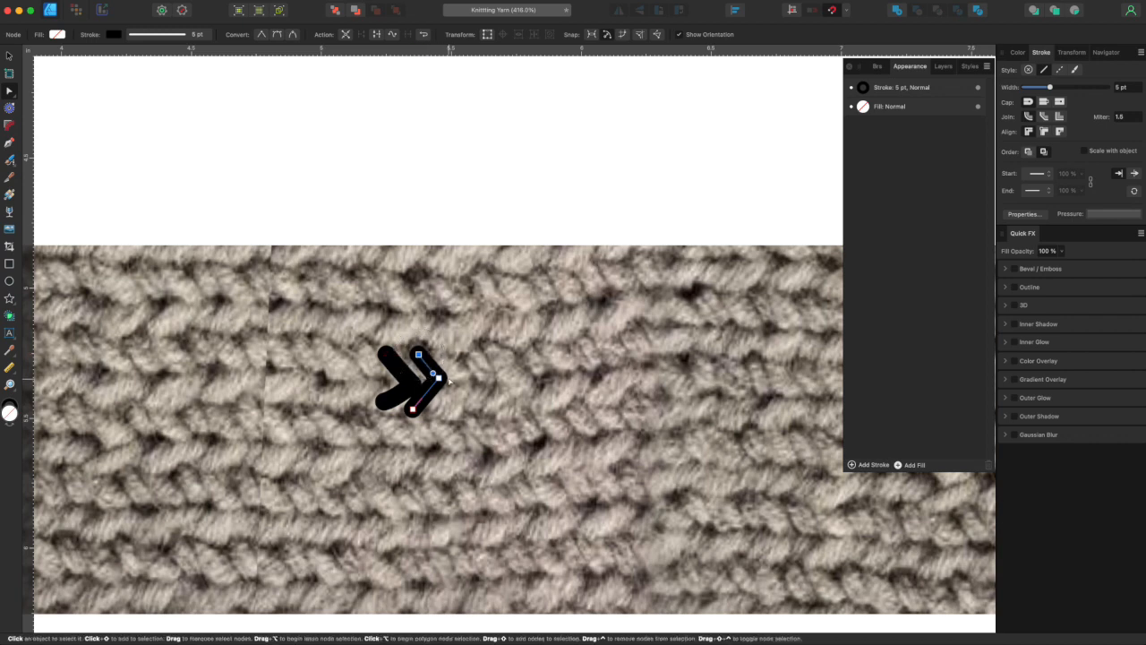
Draw a third chevron next to the second and reposition its nodes to match the stitch shape.
key("p")
left_click(443, 355)
key("super+z")
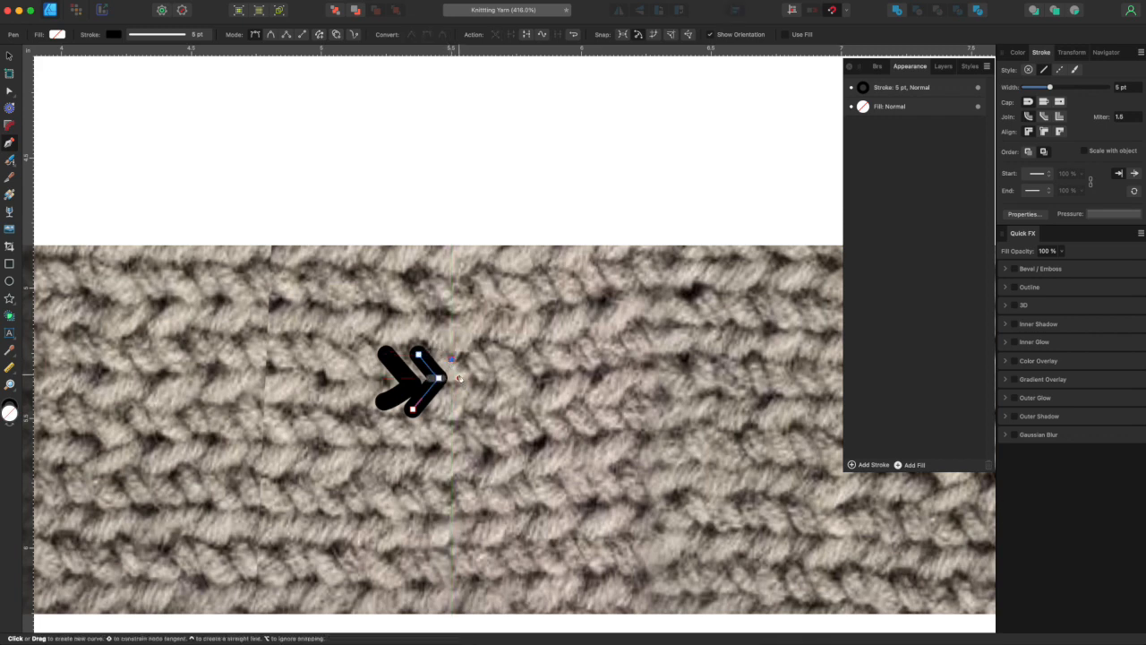
left_click(464, 383)
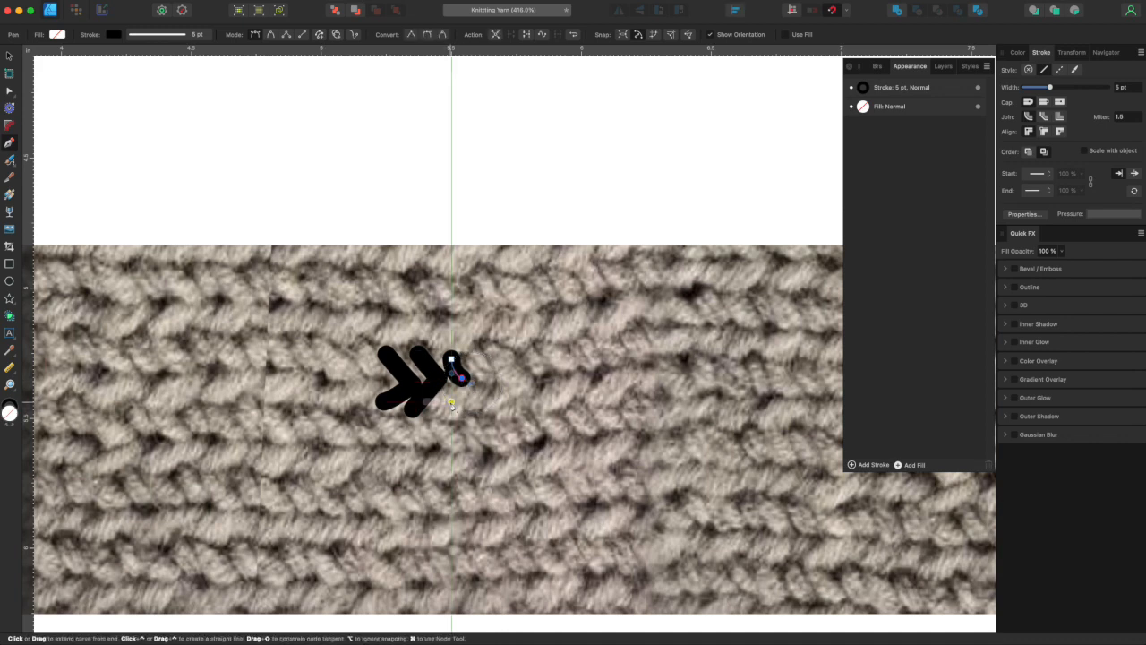
left_click(447, 408)
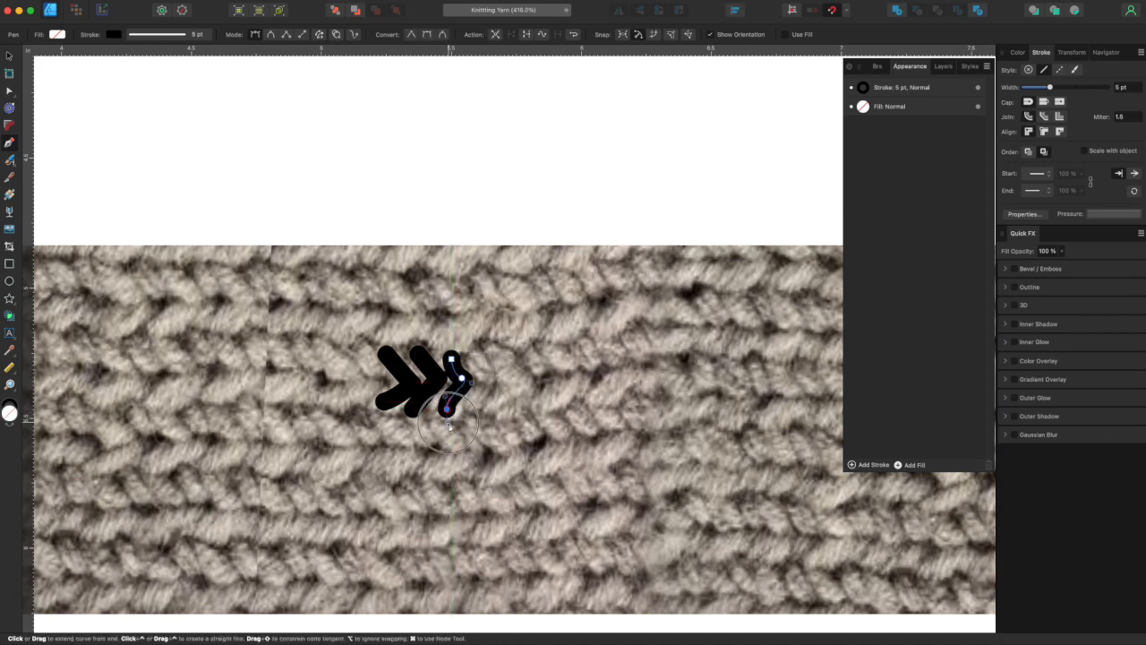
key("super+z")
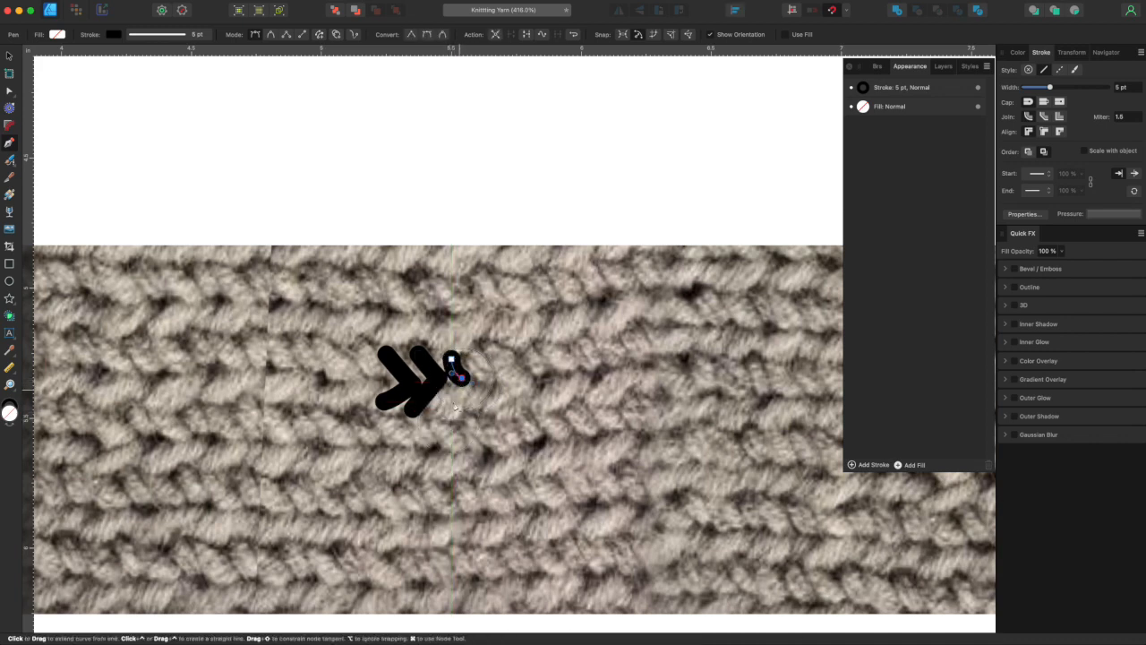
left_click(450, 409)
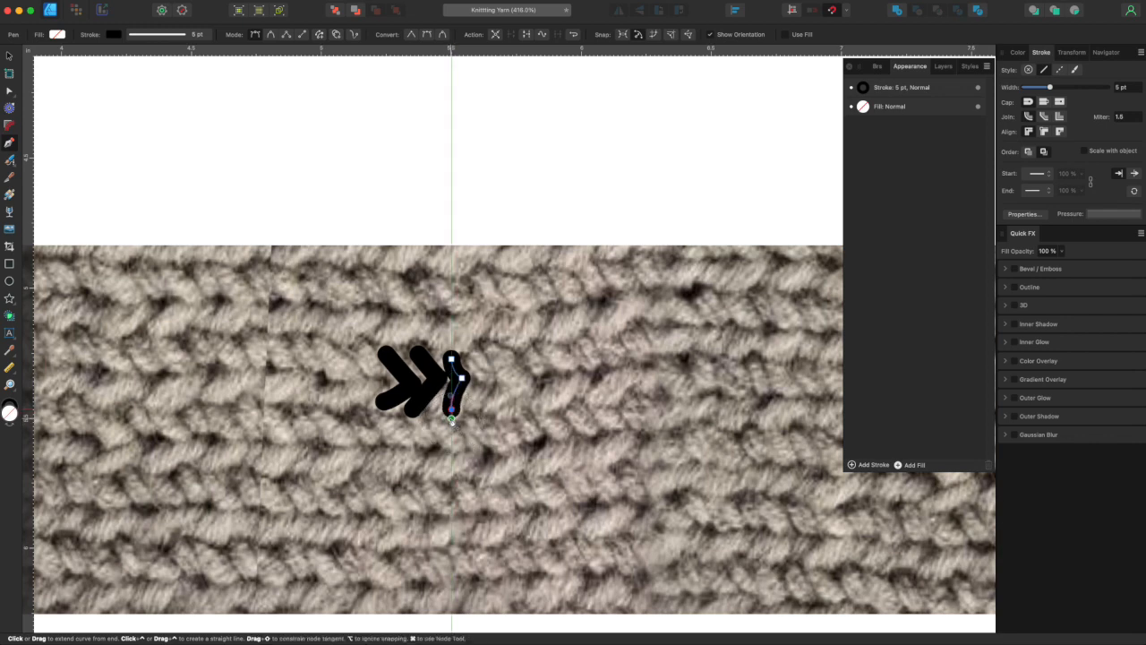
key("a")
left_click_drag(470, 378, 446, 355)
left_click_drag(451, 409, 446, 410)
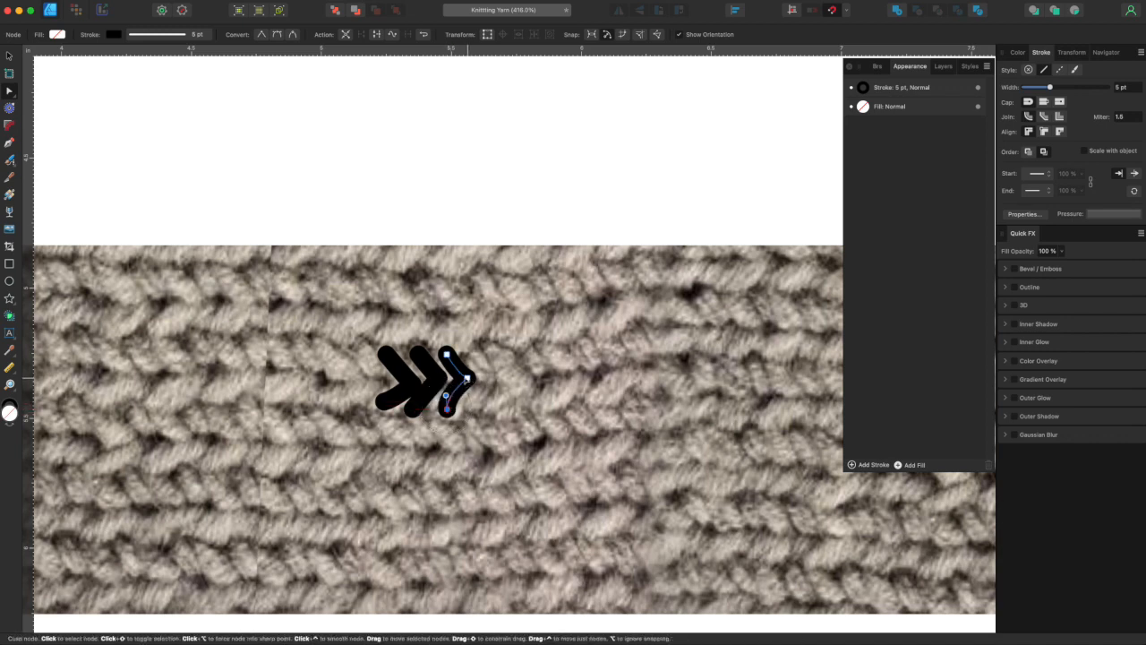
Select all three chevrons and duplicate them further along the same stitch row.
key("v")
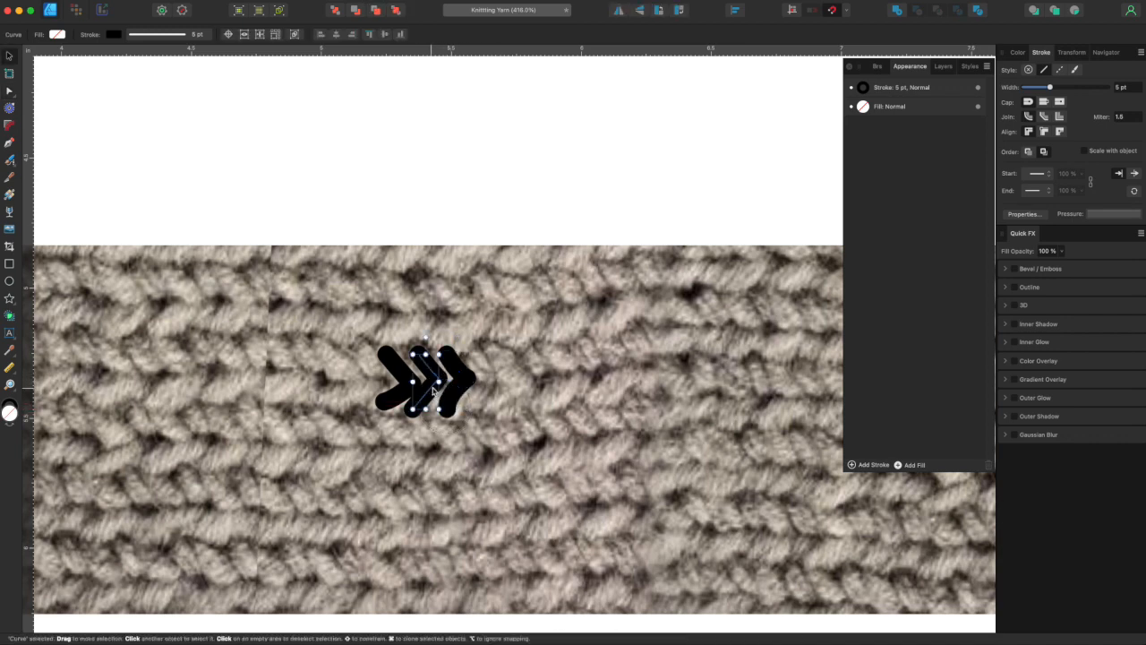
left_click(416, 392, "shift")
left_click(397, 399, "shift")
left_click_drag(397, 399, 484, 399)
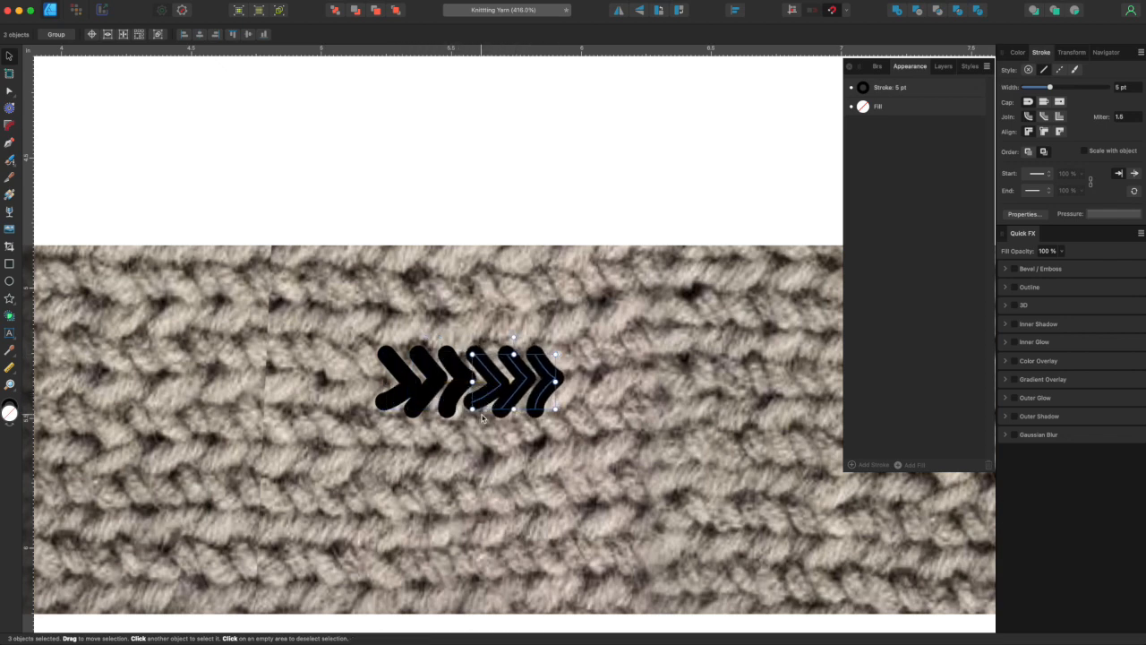
Reshape the three copied chevrons by adjusting their nodes so they follow the stitches beneath and differ from the originals.
left_click(488, 400)
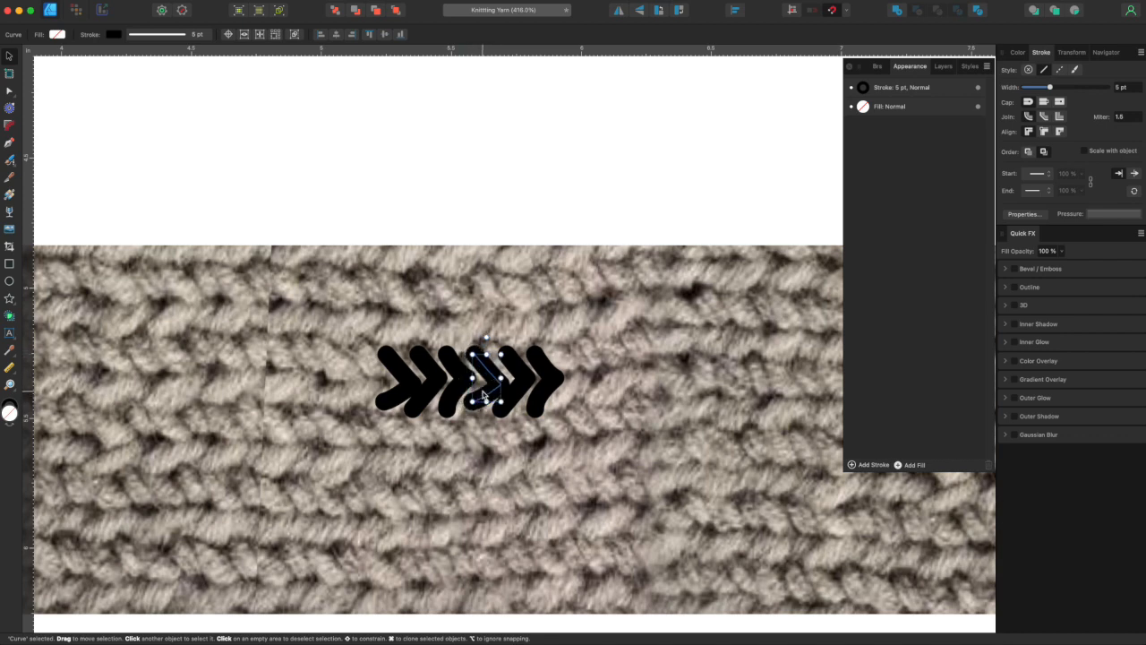
double_click(484, 397)
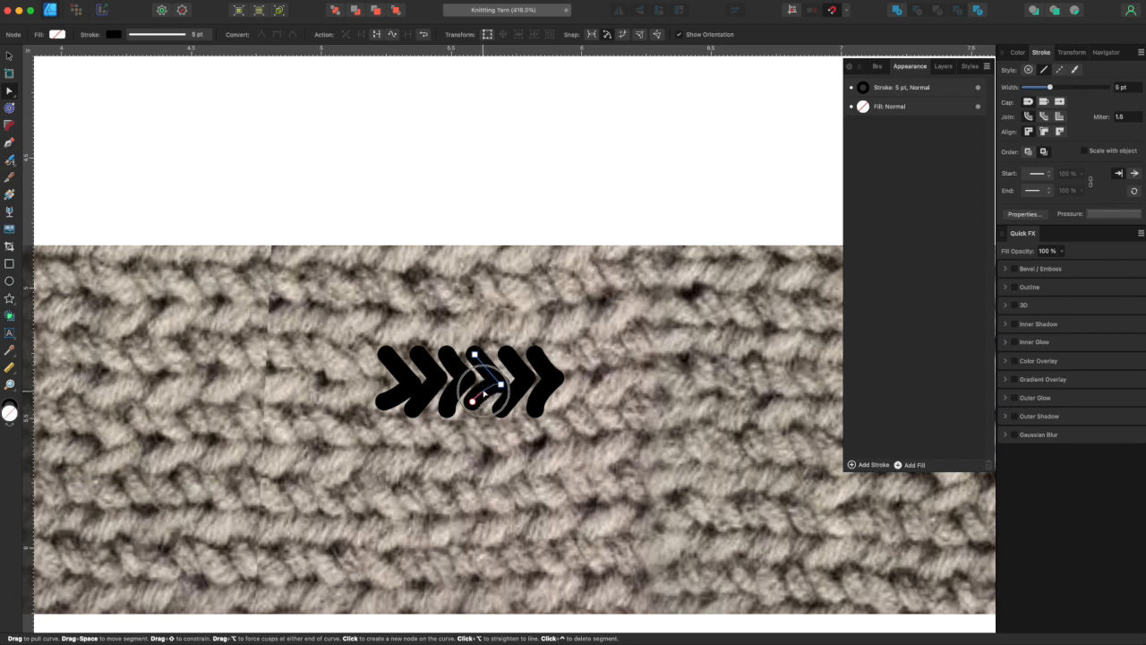
left_click_drag(473, 401, 468, 409)
left_click_drag(475, 354, 474, 354)
left_click(513, 363)
left_click_drag(528, 380, 553, 384)
left_click(540, 400)
Select all six chevrons and duplicate them to extend the stitch row.
key("v")
key("super+a")
left_click_drag(423, 381, 556, 409, "alt")
Adjust the nodes of the six newly copied chevrons to vary their shapes and match the underlying stitches.
key("a")
left_click(573, 394)
left_click_drag(588, 384, 671, 412)
left_click(613, 383)
left_click(637, 383)
left_click(670, 383)
left_click(689, 396)
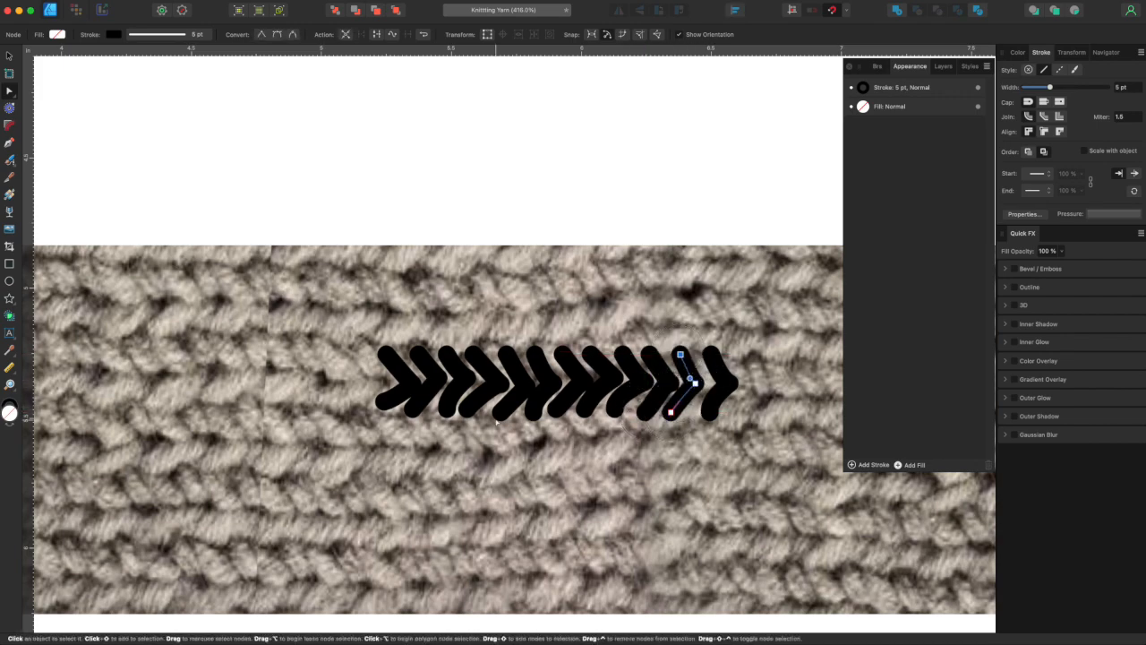
Copy the first chevron to the far end of the row so both ends of the pattern match.
key("v")
left_click(408, 392)
left_click_drag(414, 403, 412, 401)
left_click_drag(538, 335, 644, 443)
key("super+z")
left_click_drag(403, 390, 752, 393, "alt")
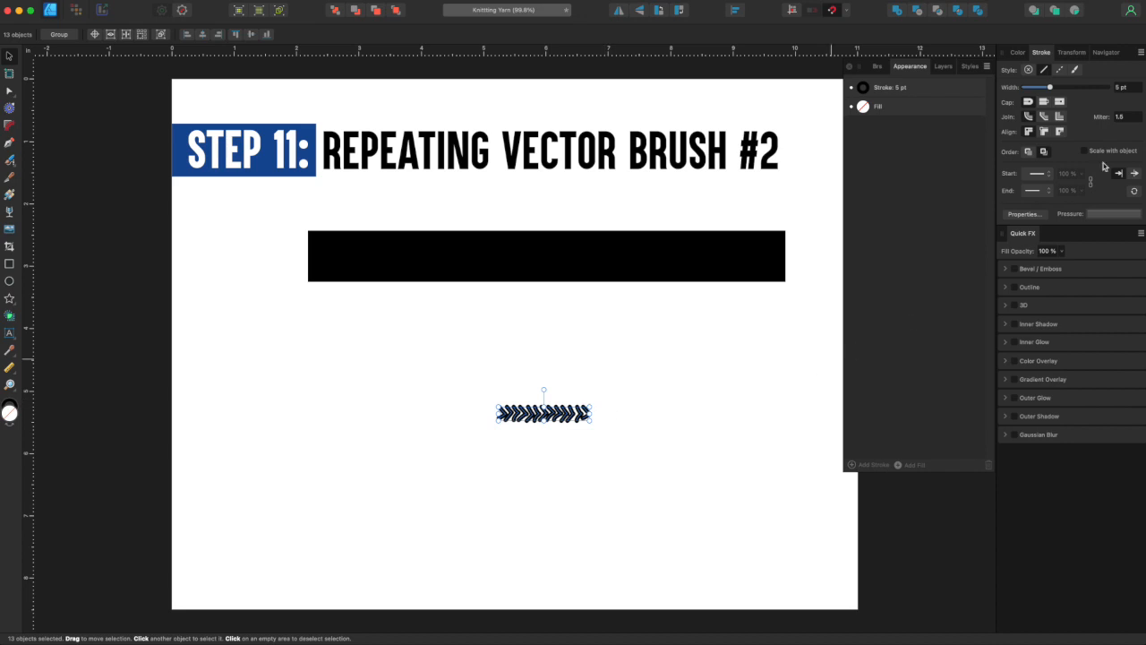
Turn on Scale with object for the chevron strokes and enlarge the whole row proportionally on the blank page.
left_click(1085, 151)
left_click_drag(590, 407, 680, 391)
mouse_move(609, 396)
left_mouse_down()
mouse_move(610, 379)
mouse_move(558, 314)
left_mouse_up()
Set the chevrons' stroke colour to white (RGB 255, 255, 255) and place the row on the black rectangle.
left_click(1016, 51)
left_click_drag(1012, 97, 1121, 109)
left_click_drag(1012, 121, 1123, 121)
left_click_drag(573, 324, 571, 256)
left_click(582, 314)
key("z")
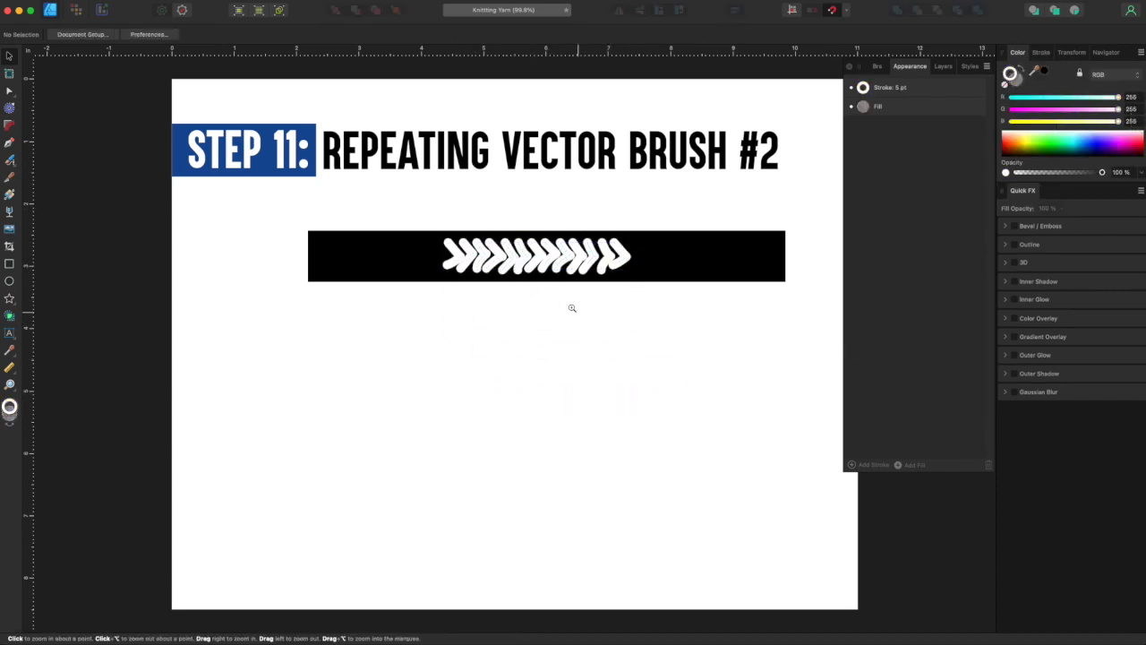
Draw an export slice over the chevron row and trim it to 798 × 191 px, cutting through the matching end chevrons.
left_click(582, 313)
left_click(102, 9)
left_click_drag(318, 199, 597, 261)
key("super+equal")
left_click_drag(652, 201, 654, 202)
scroll(652, 203, "left", 3)
left_click_drag(120, 238, 179, 235)
left_click_drag(462, 308, 462, 304)
Rename the new slice "knit row" and export it as a PNG.
double_click(1094, 332)
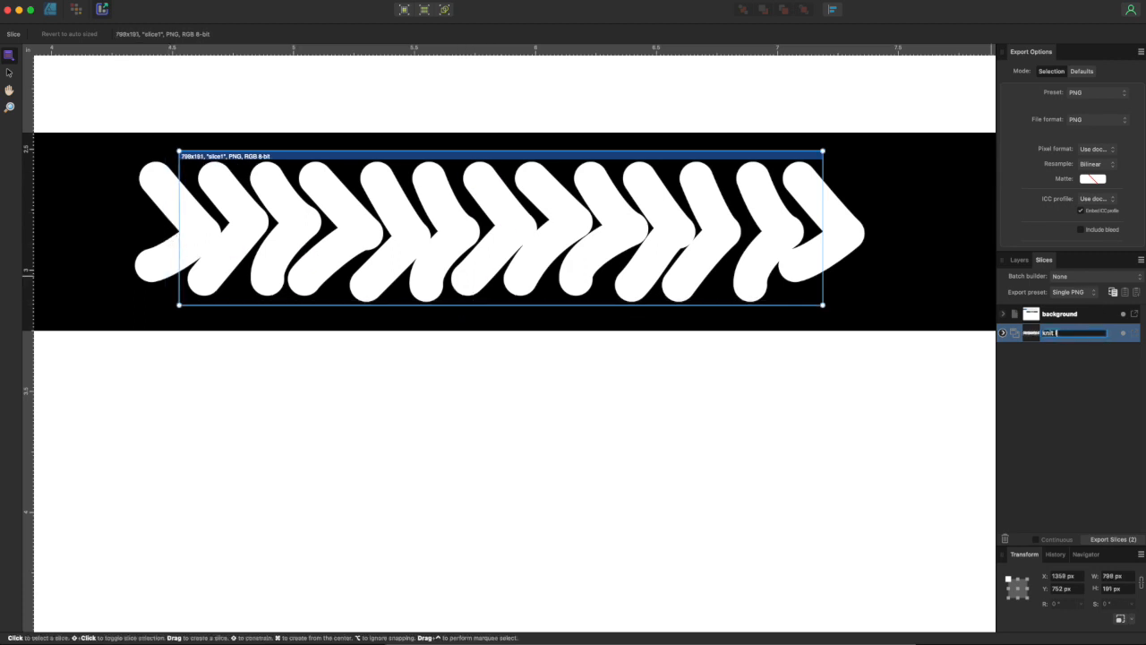
left_click(1072, 404)
left_click(1134, 333)
left_click(853, 361)
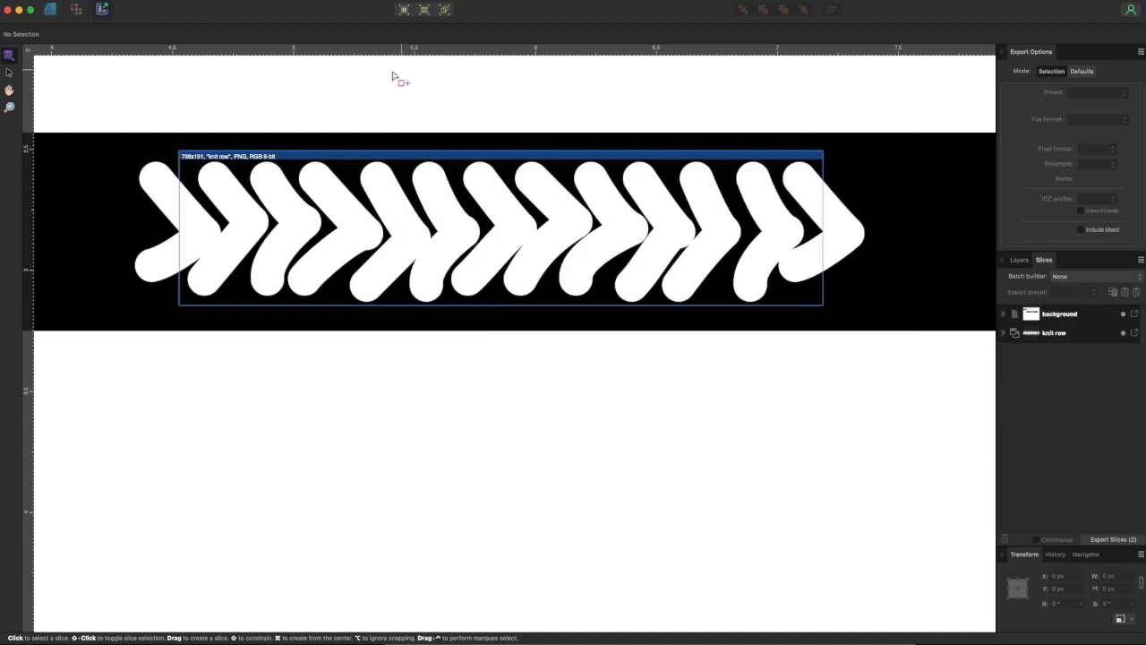
Return to the design workspace and add a new image brush to the Yarn Brush category from knit row.png.
left_click(53, 11)
key("super+0")
left_click(877, 66)
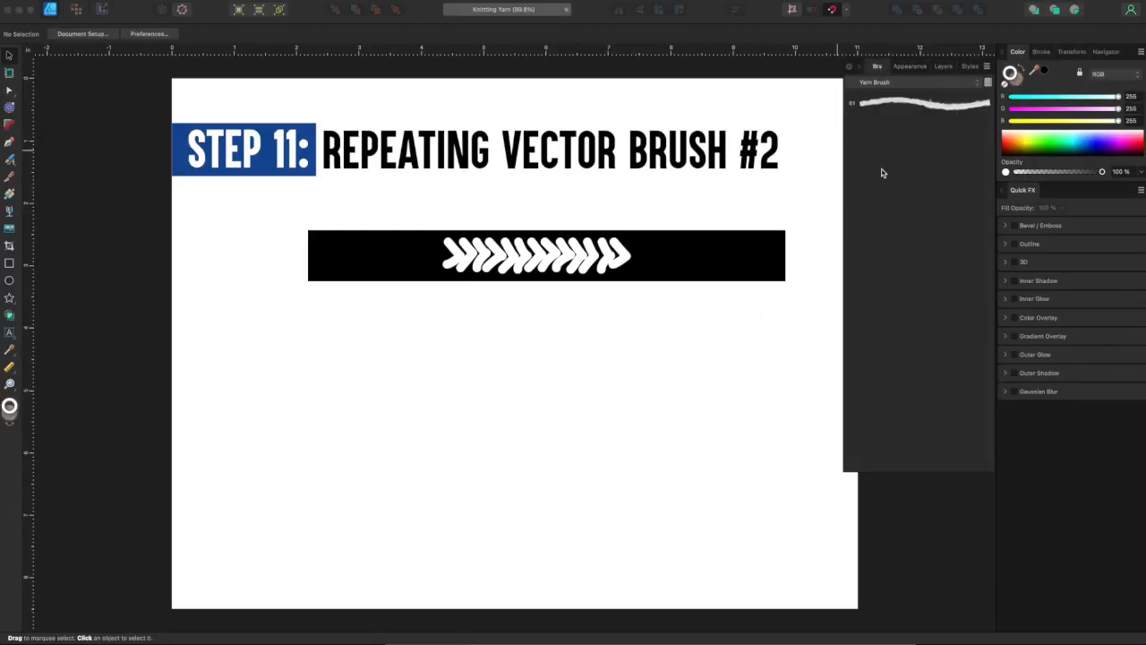
left_click(986, 66)
left_click(1025, 225)
left_click(812, 199)
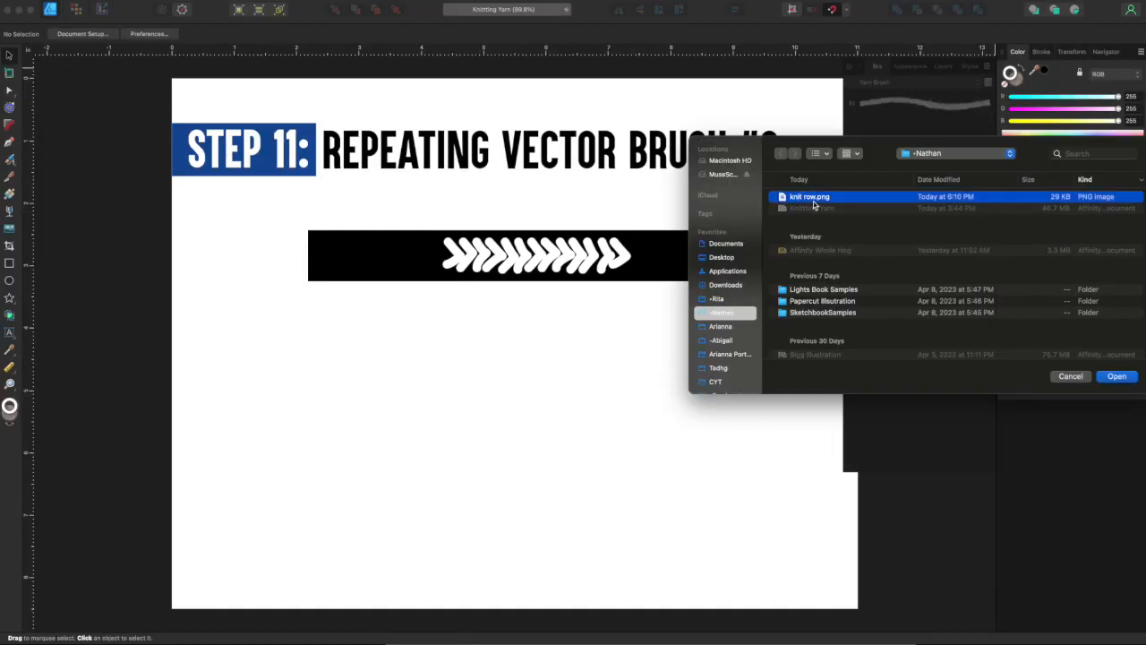
left_click(1116, 376)
Edit the knit row brush and set its brush width to about 35.7 px.
double_click(894, 129)
left_click_drag(722, 237, 882, 209)
left_click_drag(746, 319, 753, 323)
left_click_drag(745, 323, 749, 325)
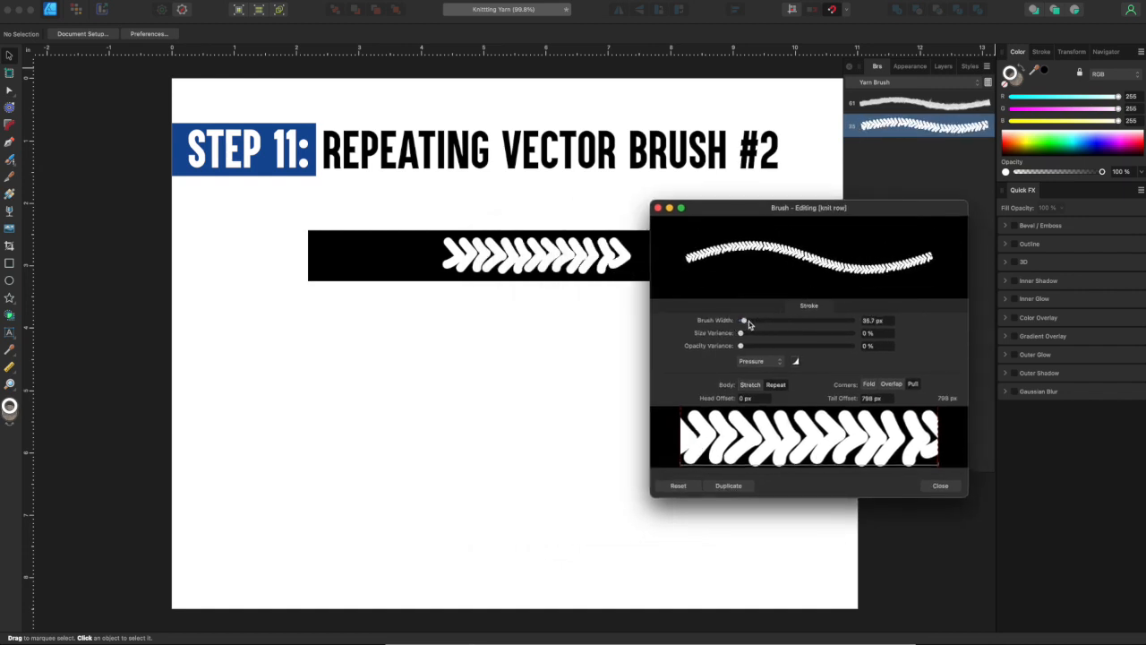
left_click(940, 486)
Handwrite "purl One" in pink script on two lines below the heading, using the knit row brush.
key("b")
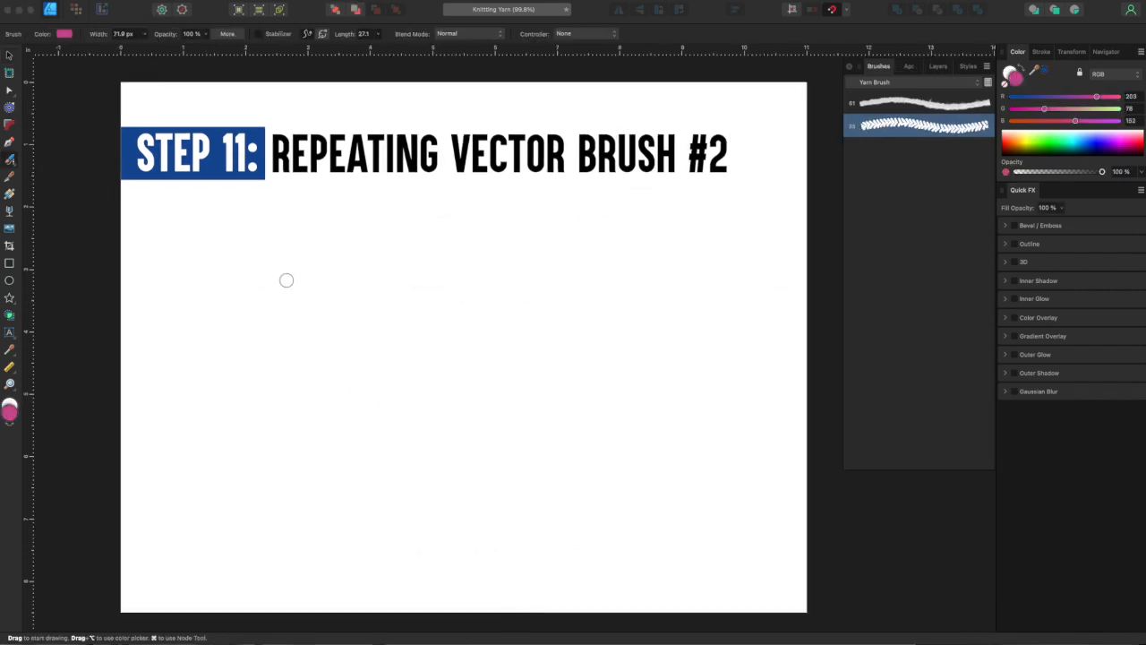
mouse_move(233, 292)
left_mouse_down()
mouse_move(307, 242)
mouse_move(295, 424)
mouse_move(281, 445)
mouse_move(270, 430)
mouse_move(285, 328)
mouse_move(303, 267)
mouse_move(340, 232)
mouse_move(376, 260)
mouse_move(379, 309)
mouse_move(355, 348)
mouse_move(319, 351)
mouse_move(313, 316)
mouse_move(342, 316)
left_mouse_up()
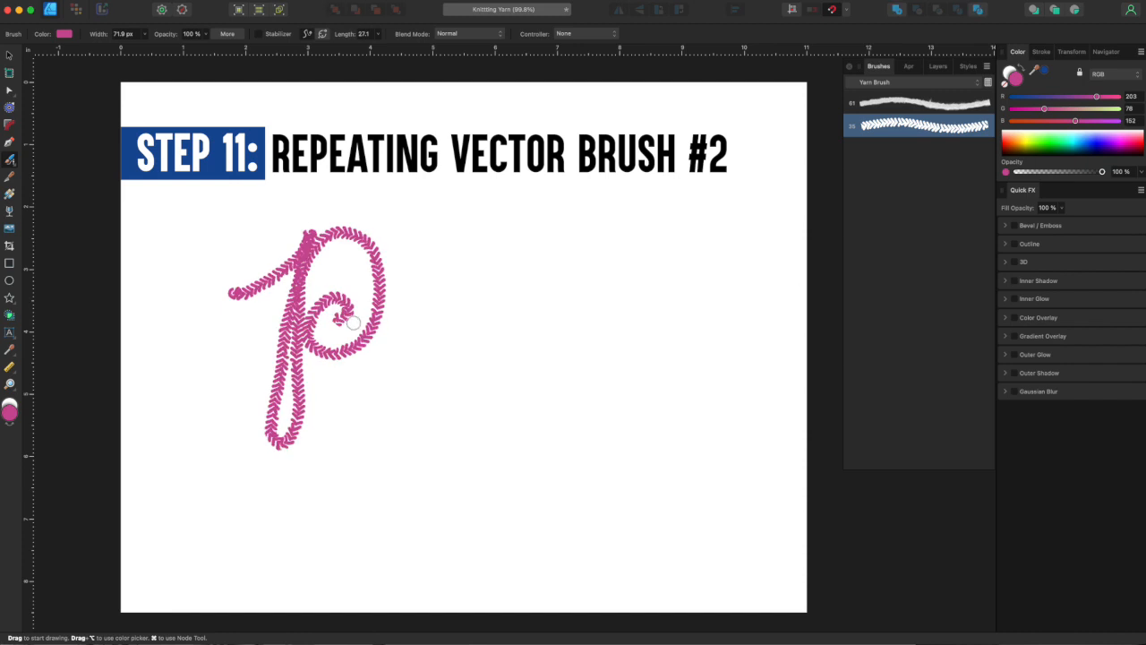
mouse_move(406, 294)
left_mouse_down()
mouse_move(406, 357)
mouse_move(425, 358)
mouse_move(444, 337)
mouse_move(453, 283)
mouse_move(450, 335)
mouse_move(469, 355)
mouse_move(514, 321)
mouse_move(516, 285)
mouse_move(505, 281)
mouse_move(509, 298)
mouse_move(549, 296)
mouse_move(546, 343)
mouse_move(591, 335)
mouse_move(636, 244)
mouse_move(620, 218)
mouse_move(607, 292)
mouse_move(614, 344)
mouse_move(667, 340)
left_mouse_up()
mouse_move(382, 415)
left_mouse_down()
mouse_move(324, 506)
mouse_move(400, 526)
mouse_move(444, 439)
mouse_move(402, 394)
mouse_move(377, 423)
mouse_move(410, 444)
mouse_move(456, 433)
left_mouse_up()
mouse_move(454, 488)
left_mouse_down()
mouse_move(481, 512)
mouse_move(540, 444)
mouse_move(519, 511)
mouse_move(592, 491)
mouse_move(592, 433)
mouse_move(557, 508)
mouse_move(617, 545)
mouse_move(694, 420)
left_mouse_up()
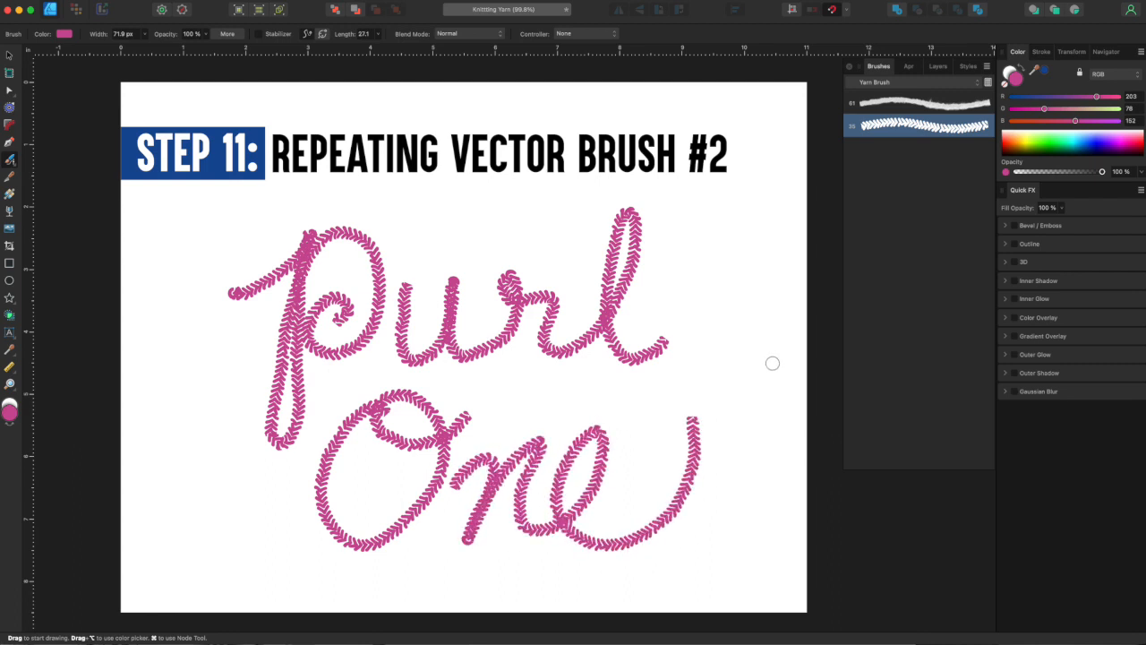